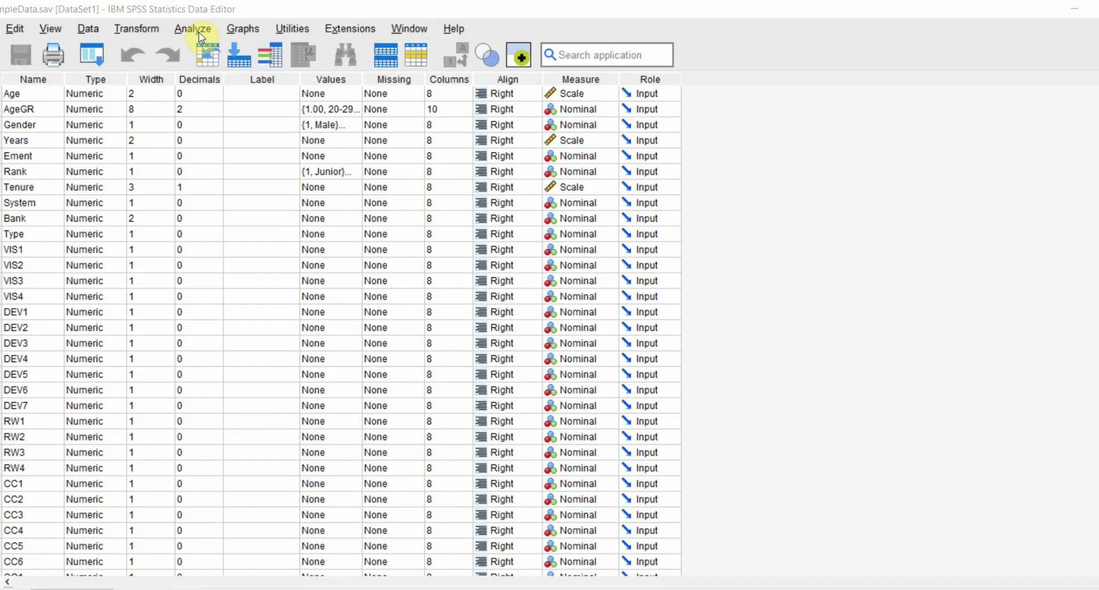
# - Start a Frequencies analysis with Gender and AgeGR as variables and view its Statistics options
pyautogui.click(206, 28)
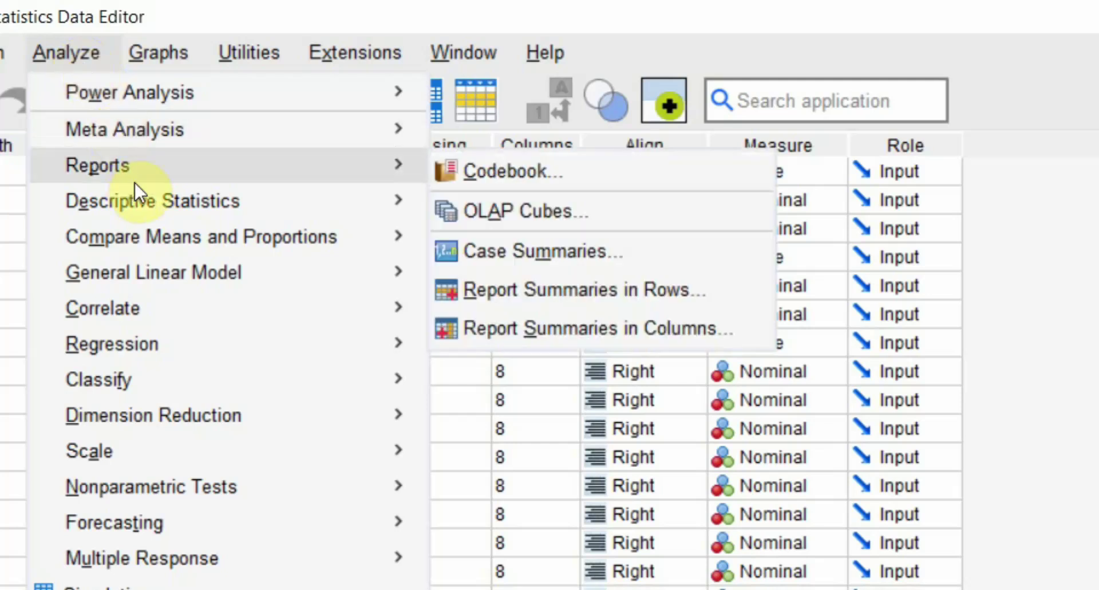
pyautogui.moveTo(151, 194)
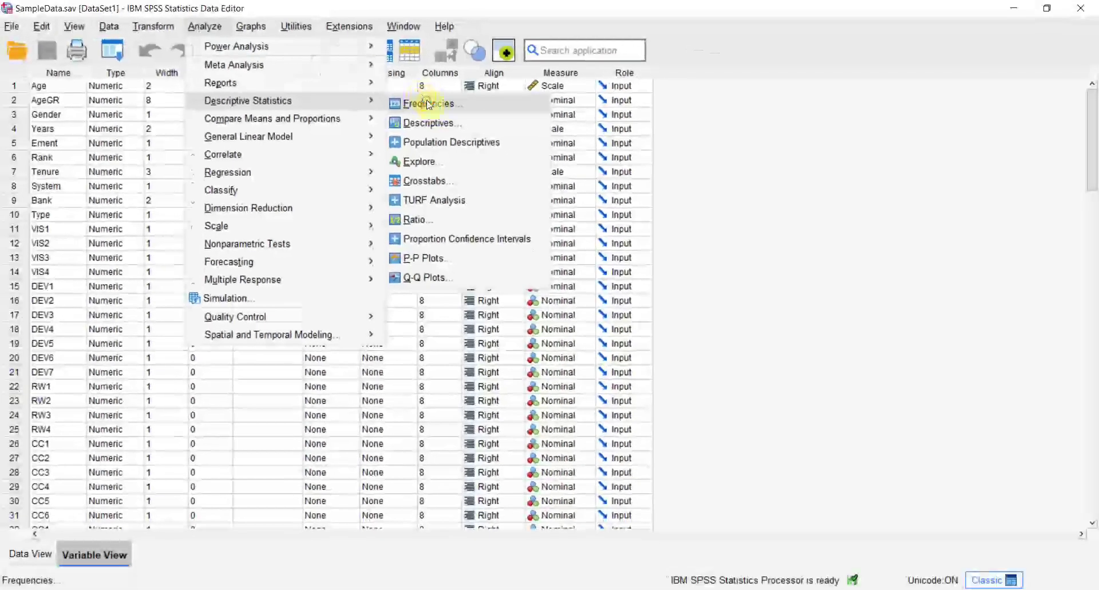
pyautogui.click(503, 198)
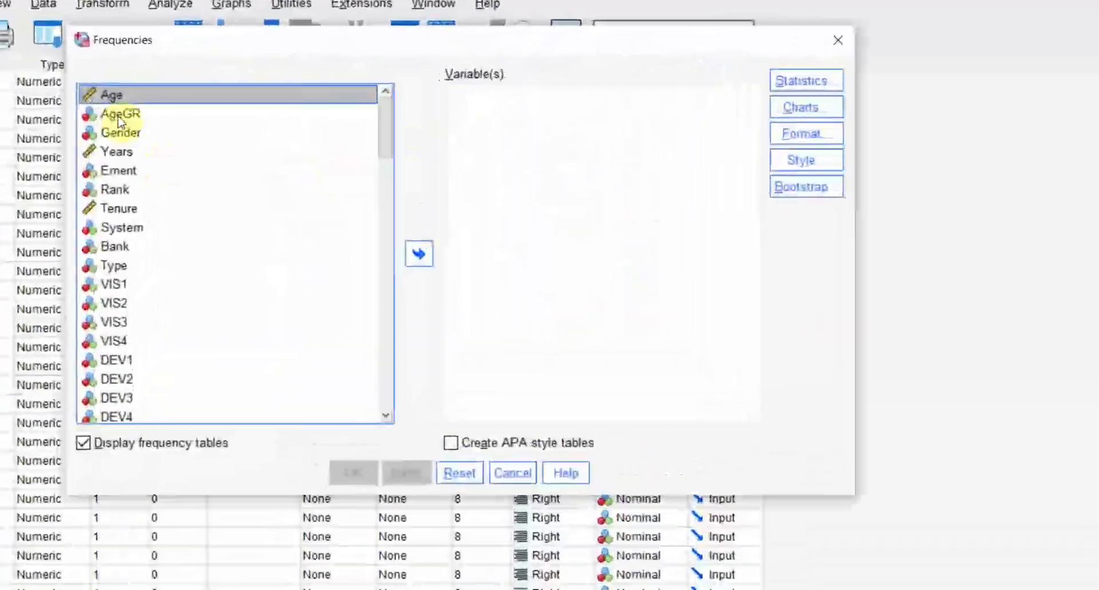
pyautogui.click(147, 125)
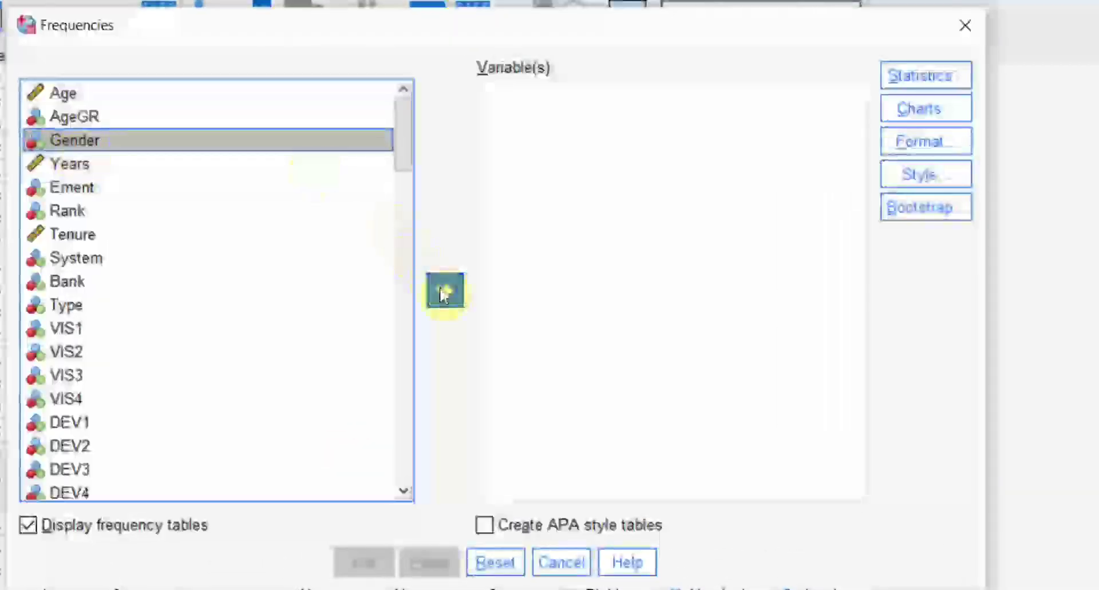
pyautogui.click(445, 290)
pyautogui.click(72, 118)
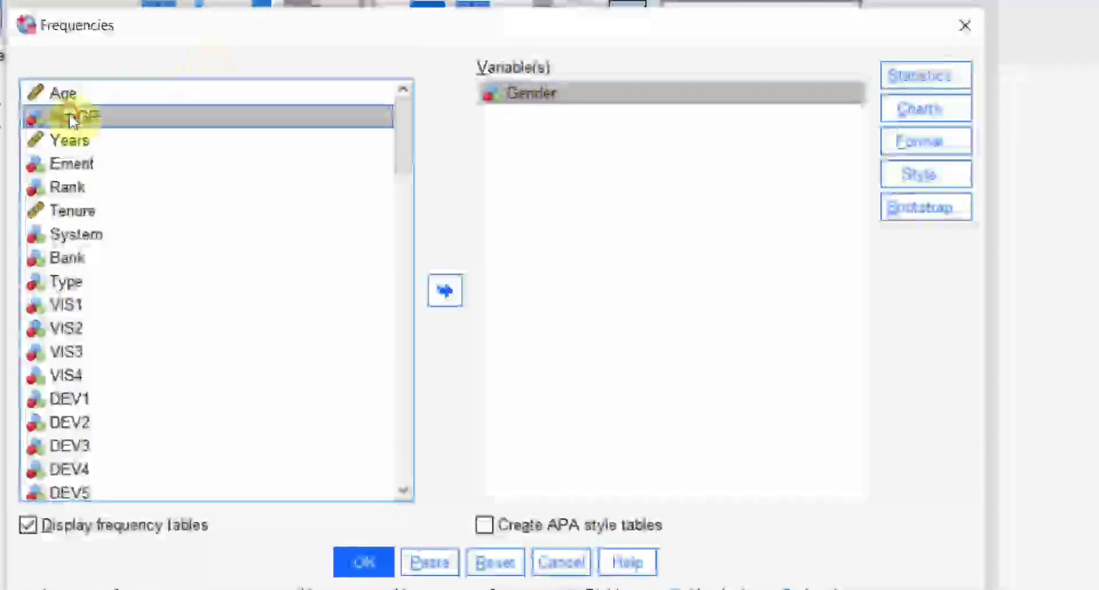
pyautogui.click(445, 290)
pyautogui.click(926, 78)
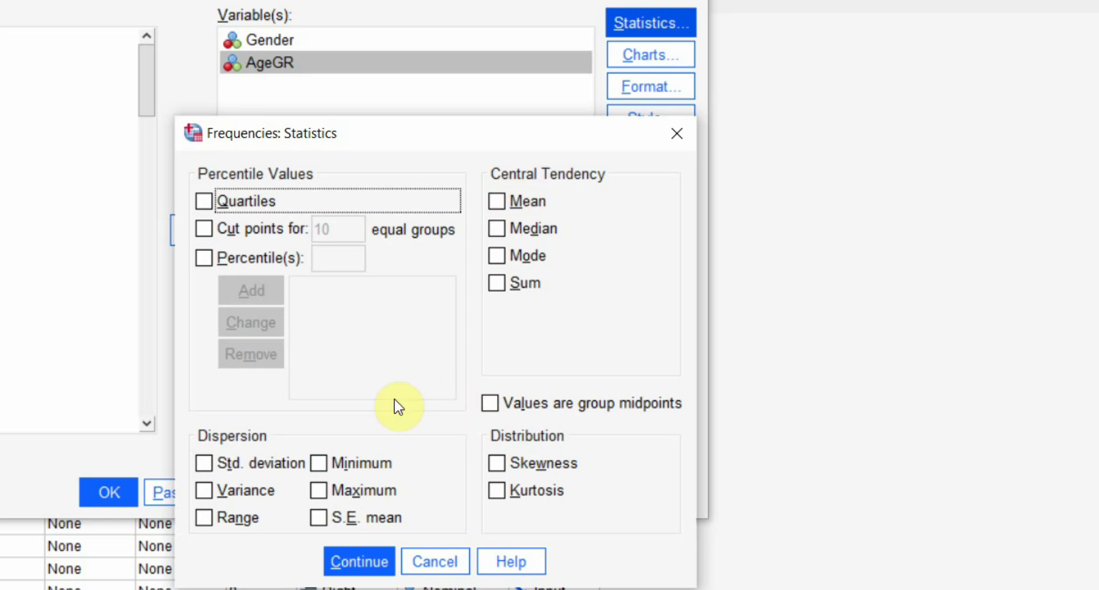
# - Leave statistics and format unchanged, choose bar charts and APA-style tables, and run the analysis
pyautogui.click(434, 564)
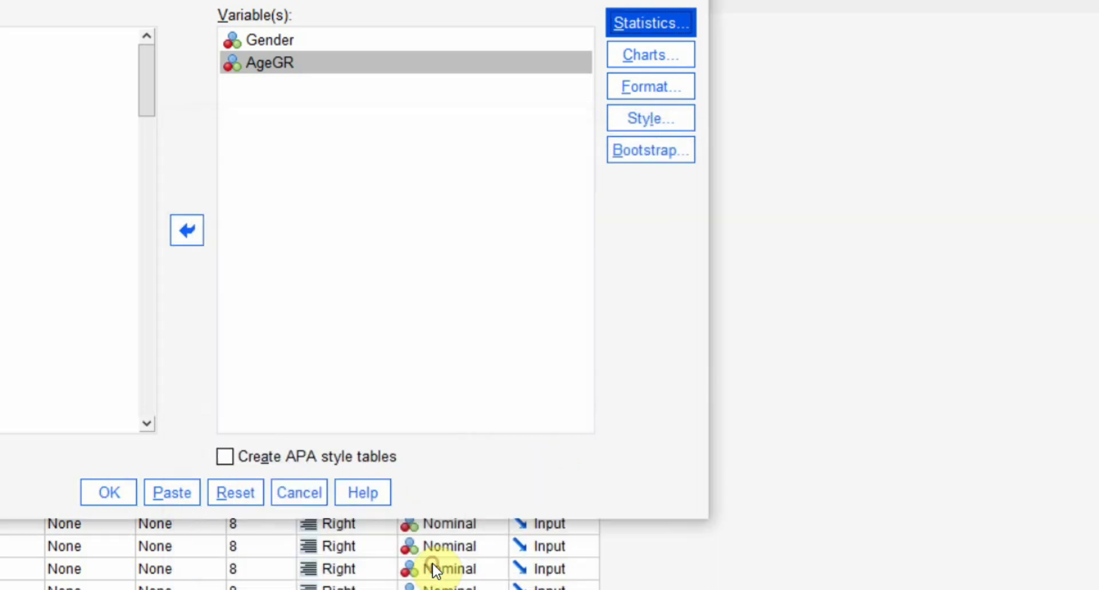
pyautogui.click(654, 97)
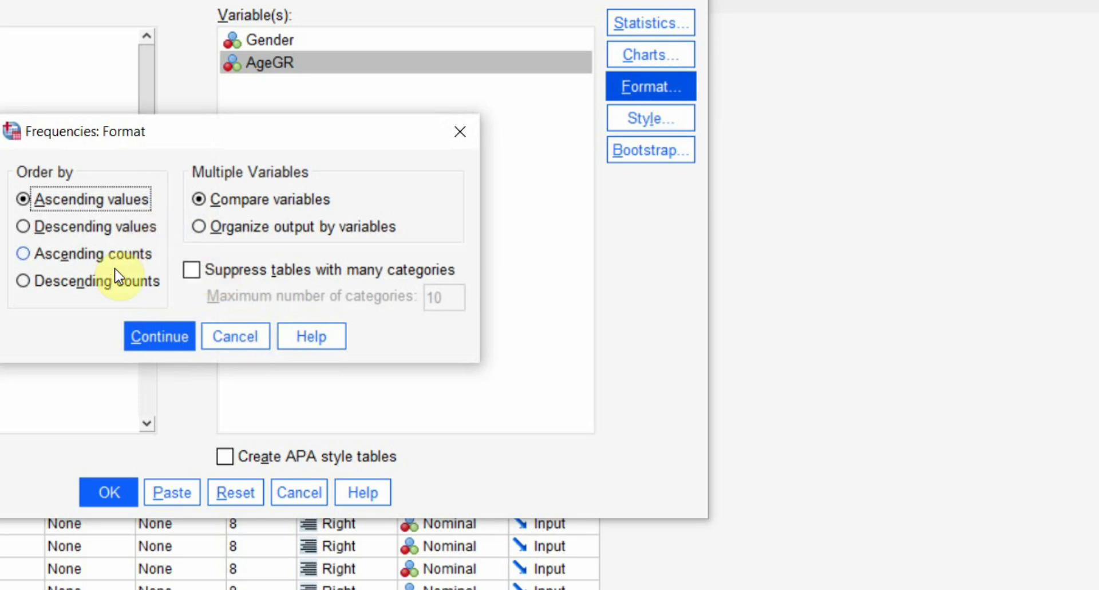
pyautogui.click(245, 341)
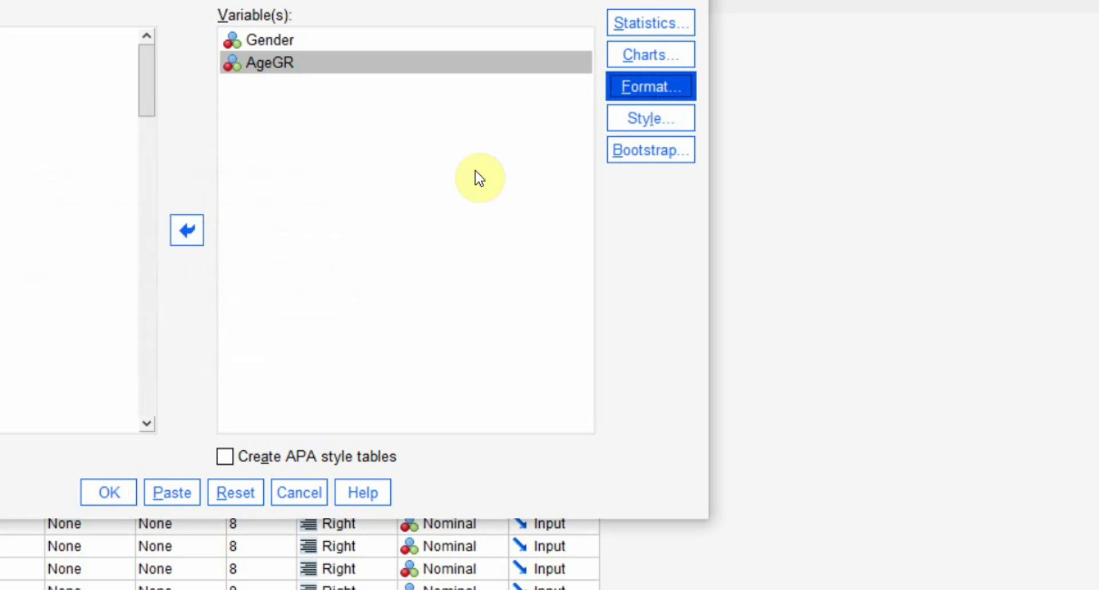
pyautogui.click(637, 63)
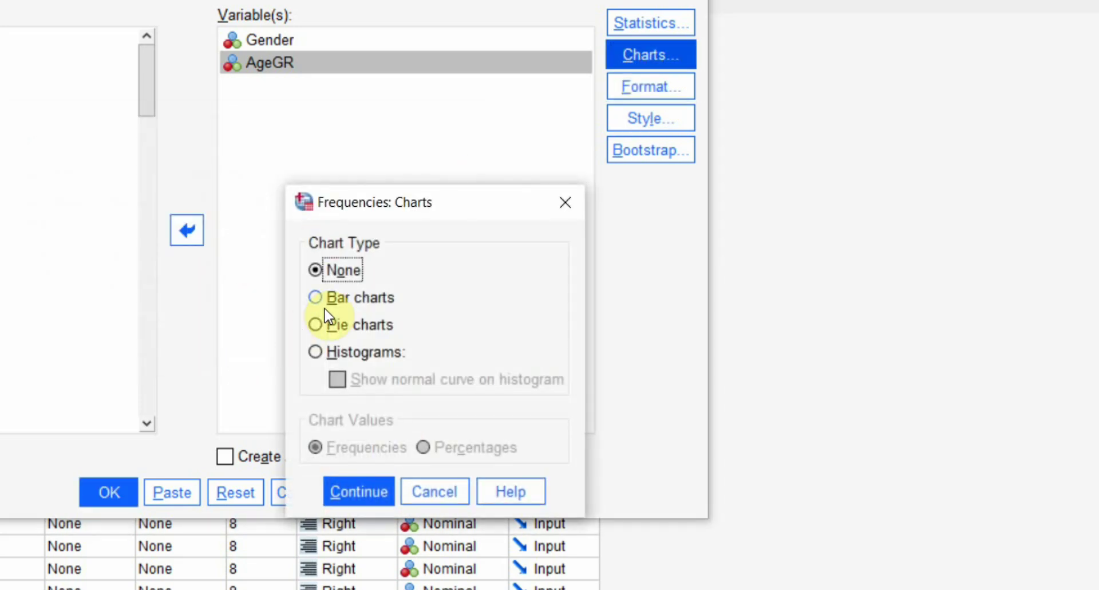
pyautogui.click(335, 299)
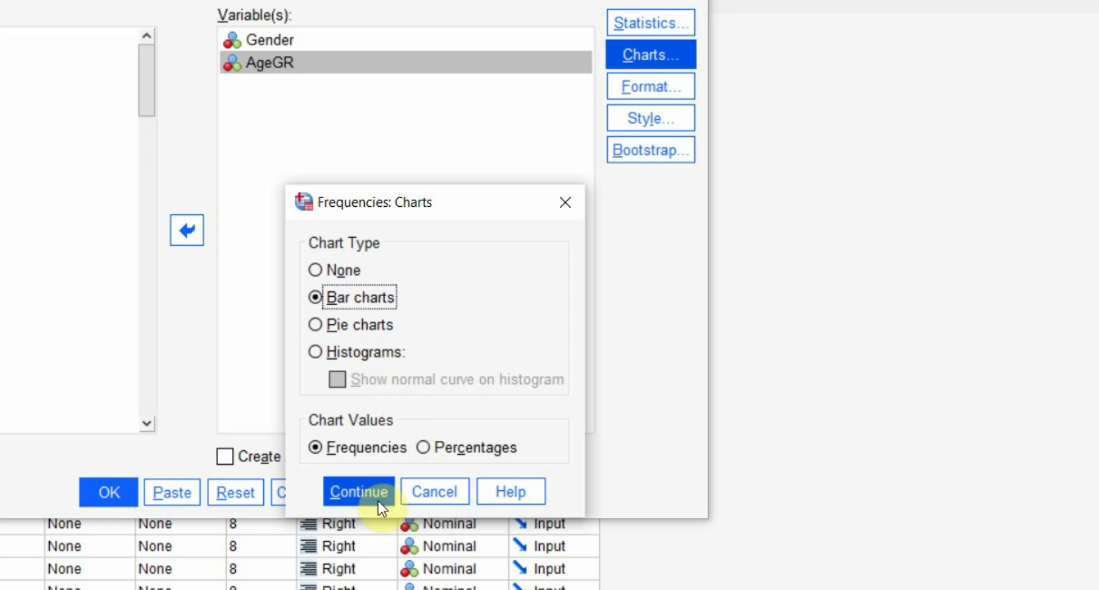
pyautogui.click(358, 490)
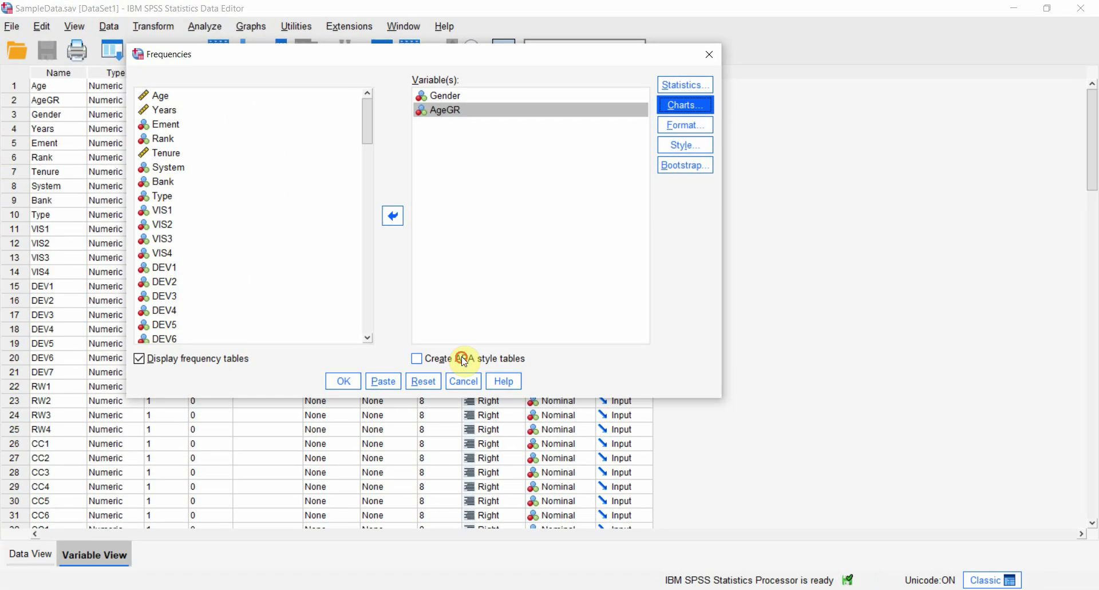
pyautogui.click(465, 361)
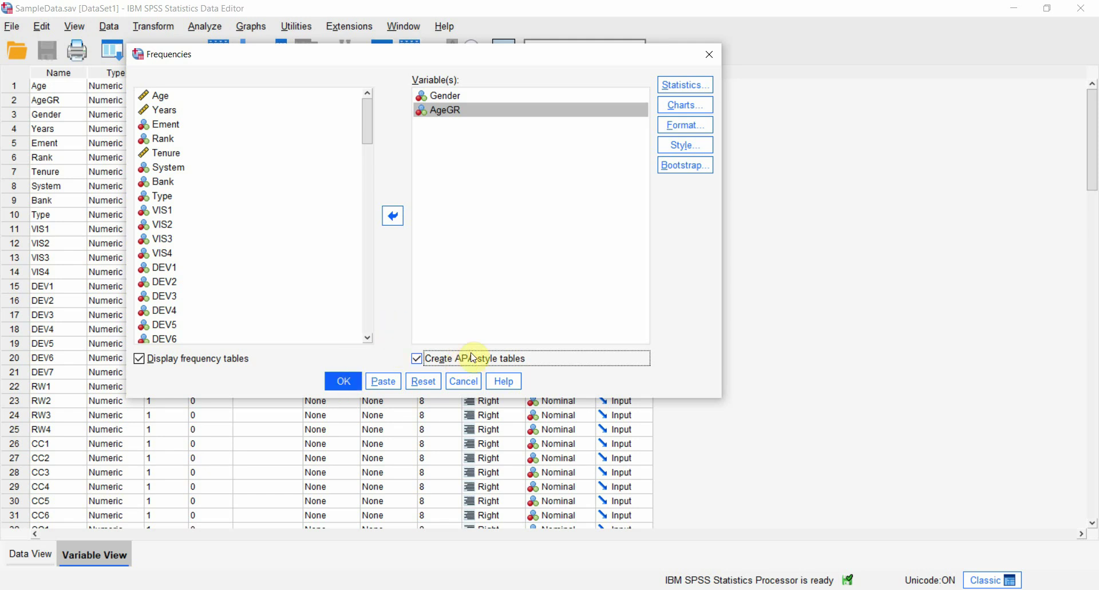
pyautogui.click(346, 382)
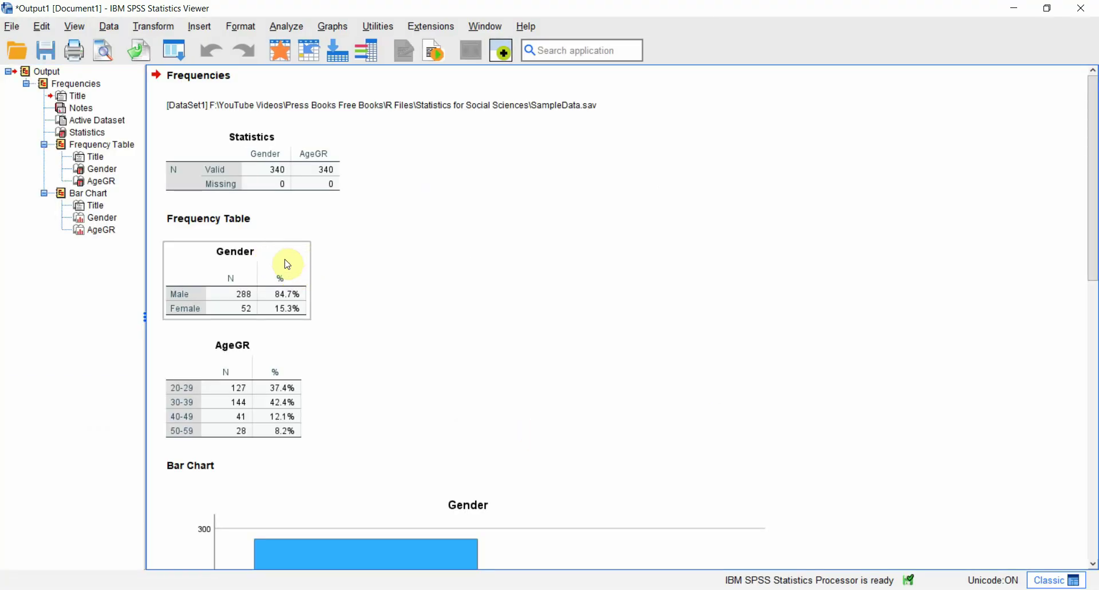
# - Copy the Gender frequency table from the SPSS Viewer
pyautogui.click(281, 265)
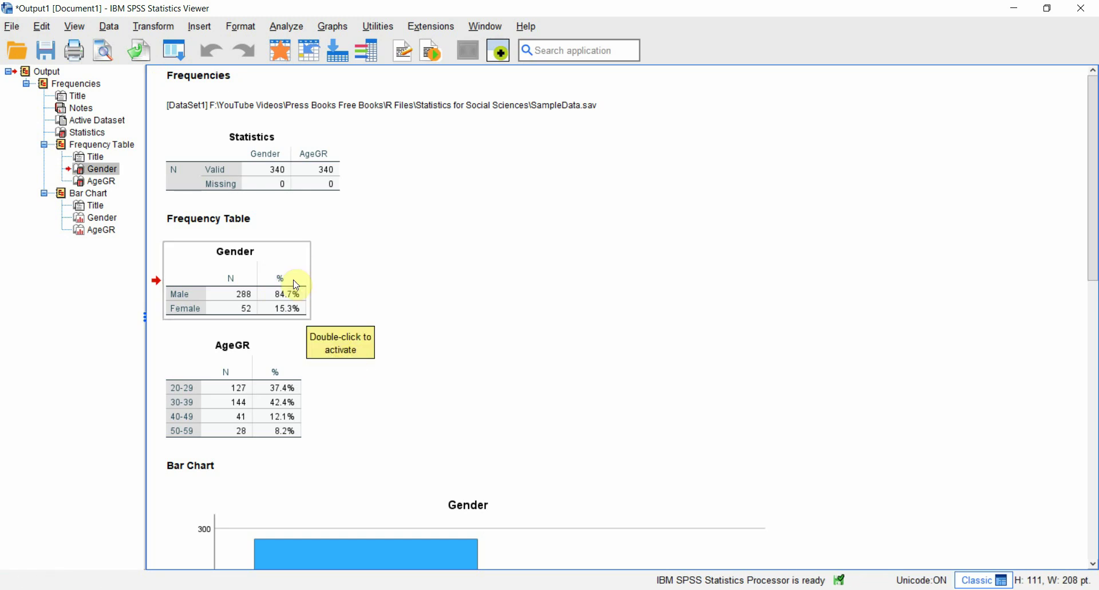
pyautogui.rightClick(293, 264)
pyautogui.click(332, 310)
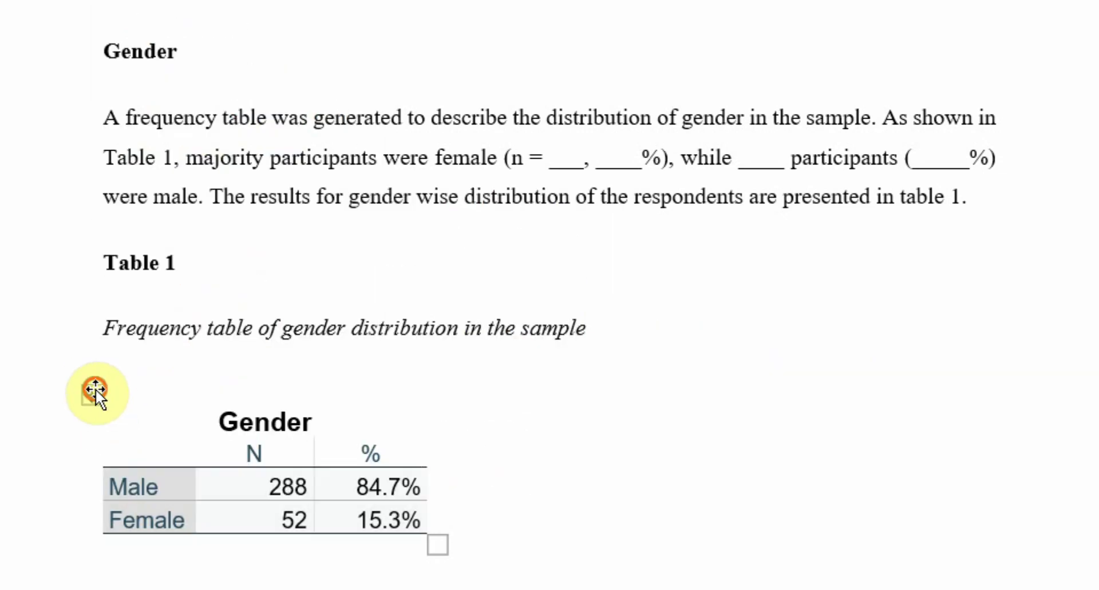
# - AutoFit the pasted Gender table to the page width
pyautogui.rightClick(95, 390)
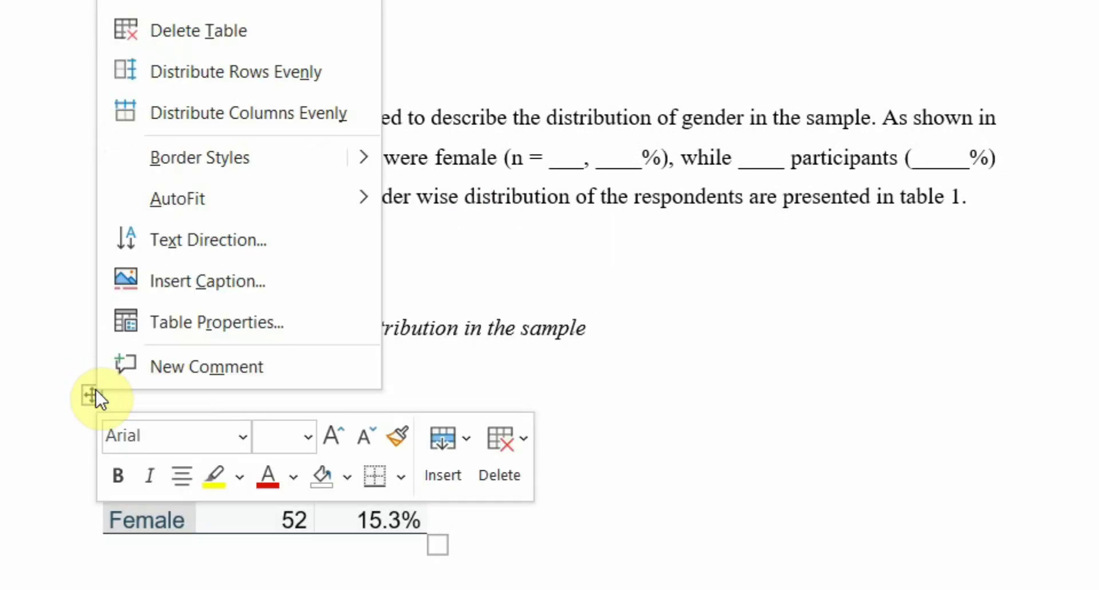
pyautogui.moveTo(263, 197)
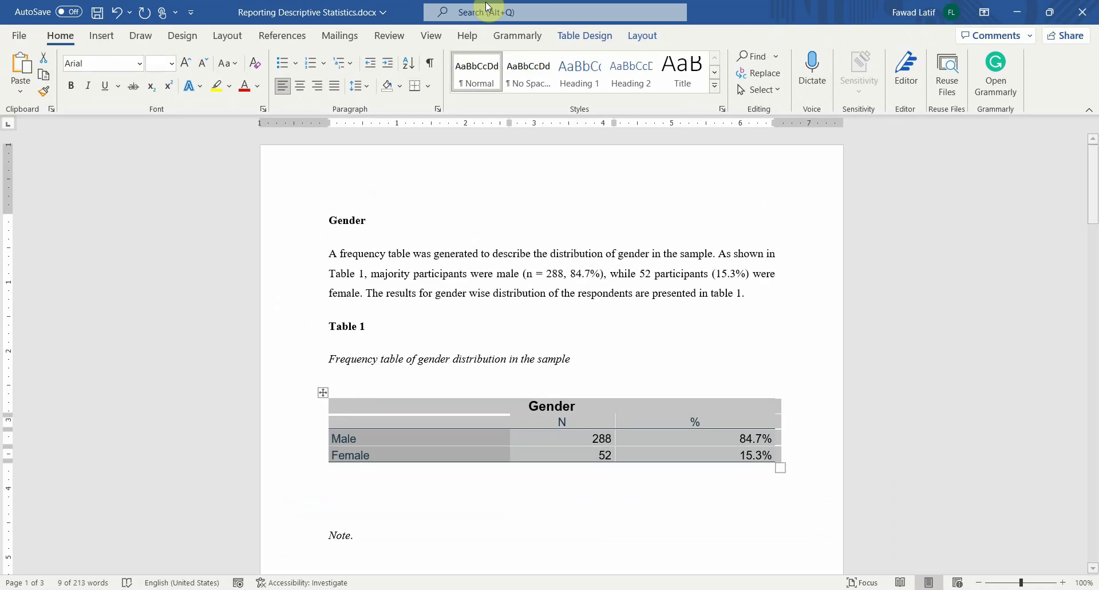
# - Apply a plain grid table style and delete the Gender title row and the blank line above
pyautogui.click(582, 35)
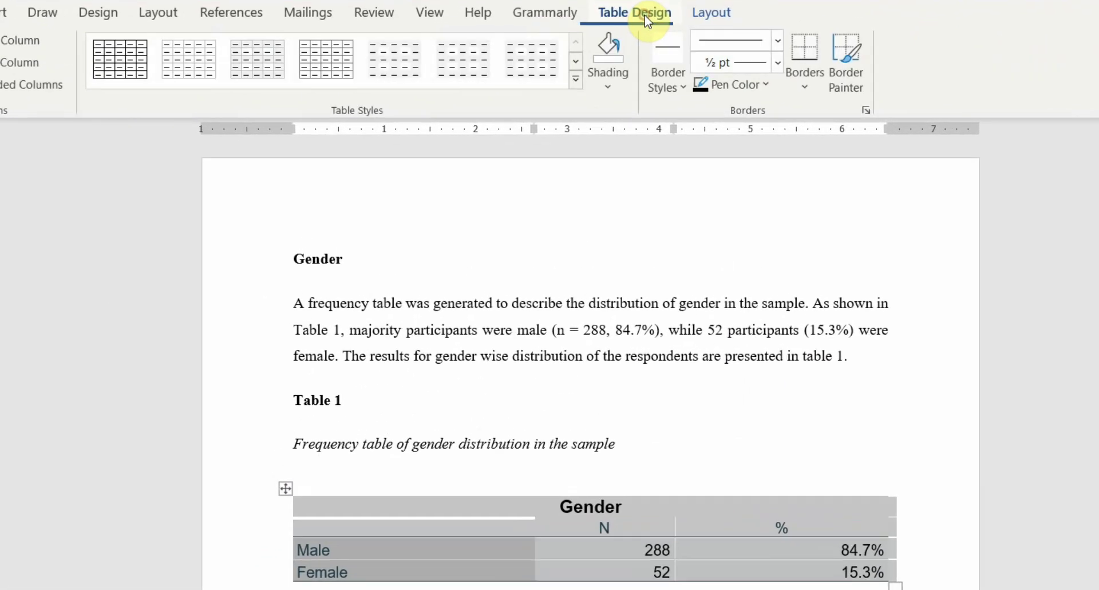
pyautogui.click(122, 57)
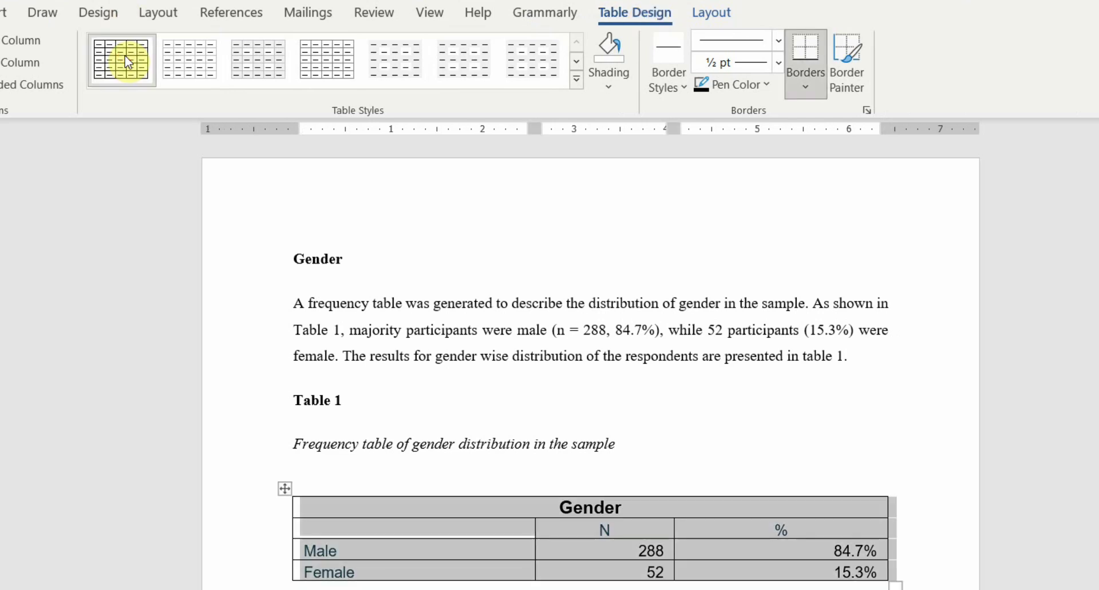
pyautogui.click(487, 507)
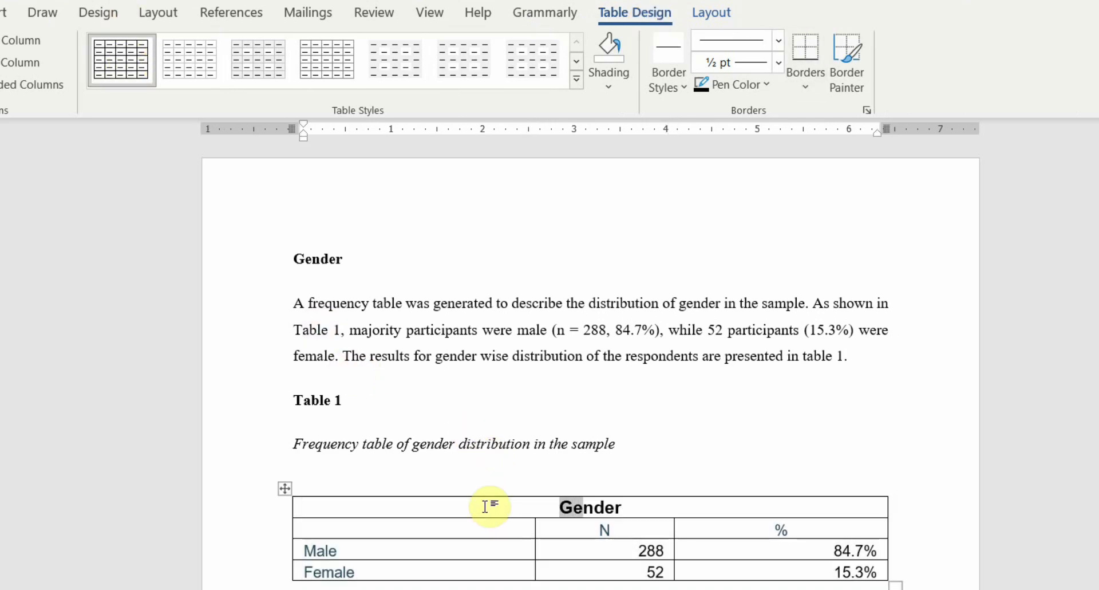
pyautogui.tripleClick(485, 507)
pyautogui.press('BackSpace')
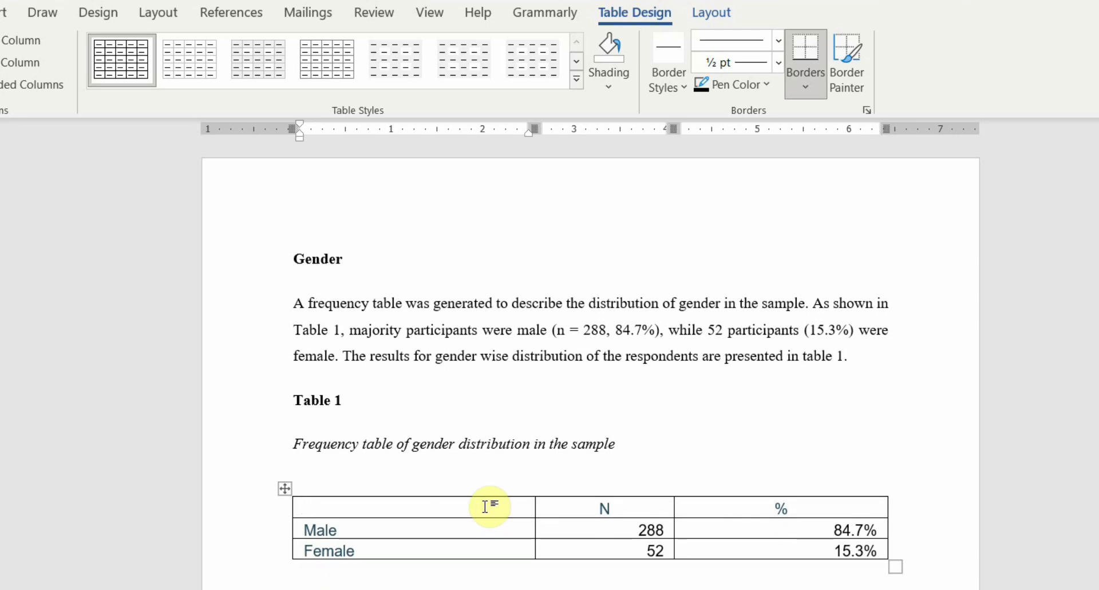
pyautogui.press('Up')
pyautogui.press('Up')
pyautogui.press('Down')
pyautogui.press('Delete')
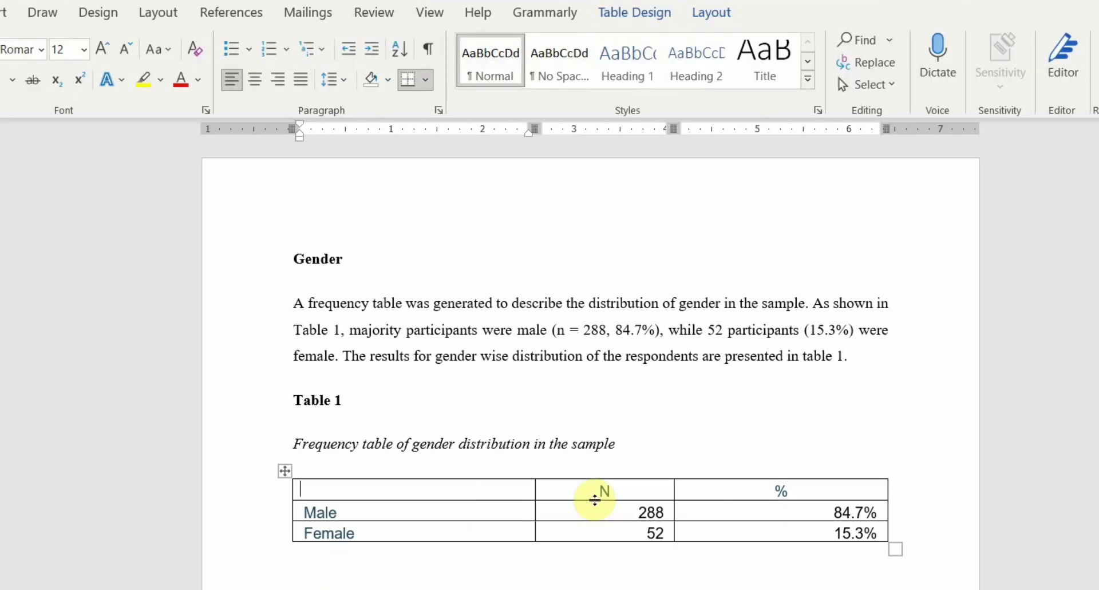
# - Remove all table borders, then add lines along the table's top and bottom
pyautogui.click(284, 473)
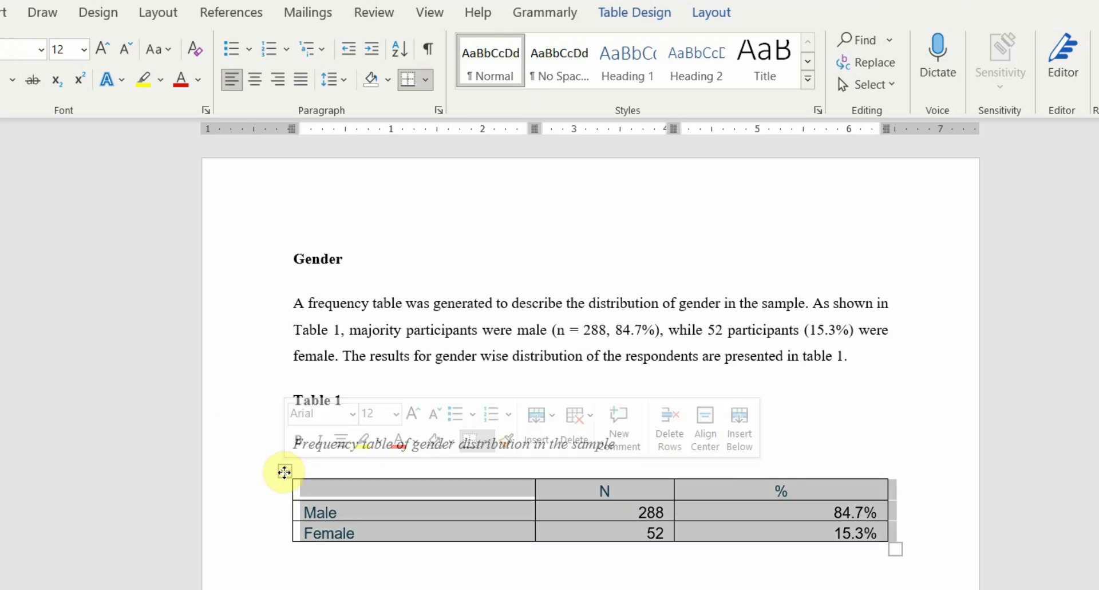
pyautogui.click(427, 79)
pyautogui.click(452, 211)
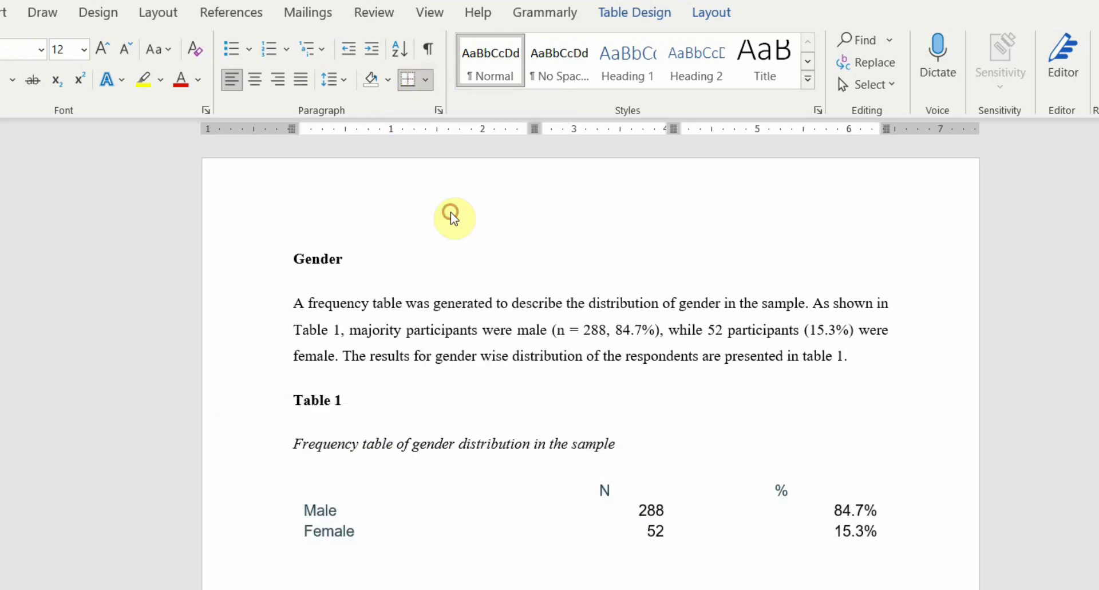
pyautogui.click(425, 80)
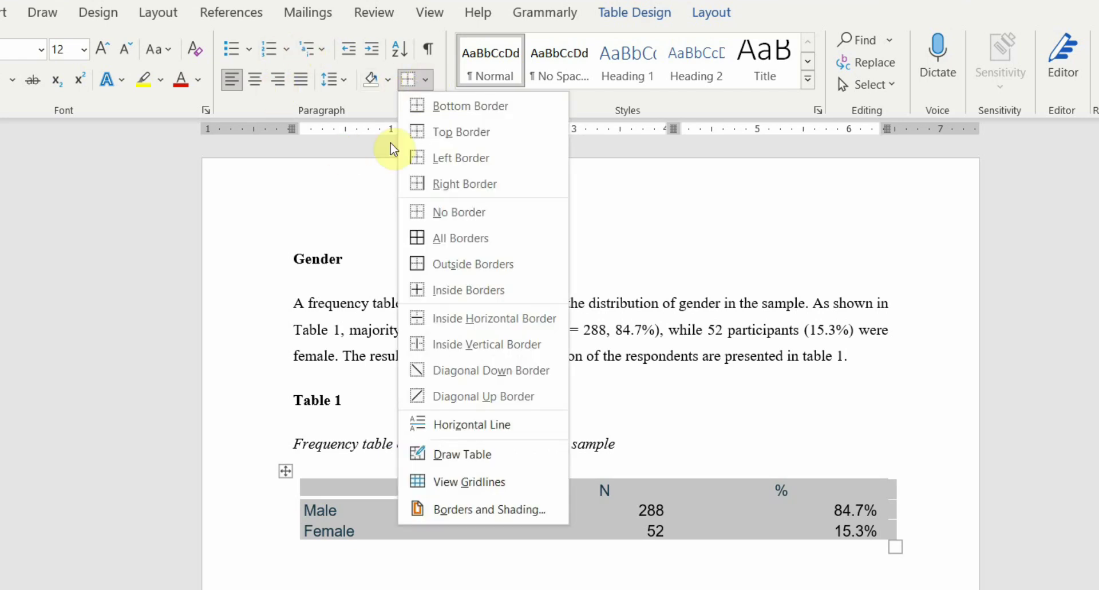
pyautogui.click(453, 105)
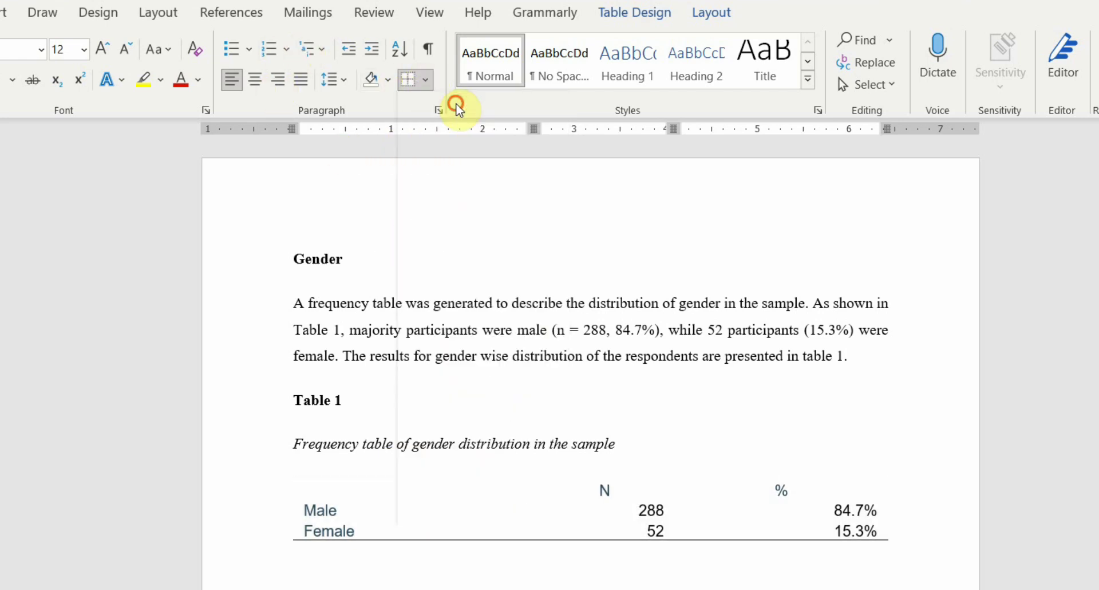
pyautogui.click(427, 80)
pyautogui.click(430, 131)
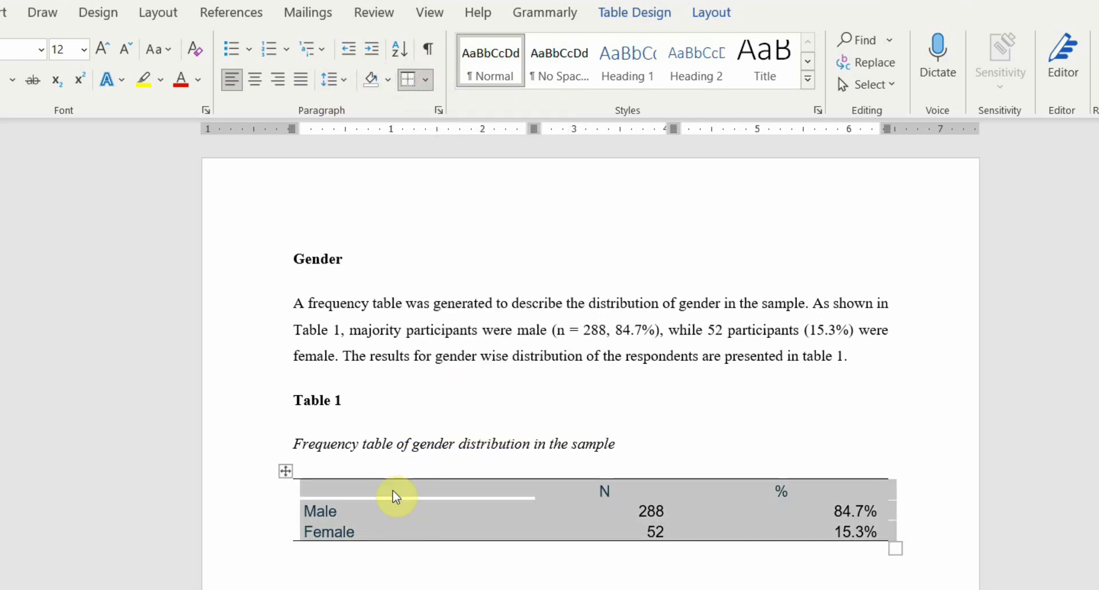
pyautogui.click(394, 491)
# - Add a rule under the N and % header row and centre the table's figures
pyautogui.moveTo(363, 482)
pyautogui.mouseDown()
pyautogui.moveTo(500, 478)
pyautogui.moveTo(694, 503)
pyautogui.moveTo(803, 475)
pyautogui.mouseUp()
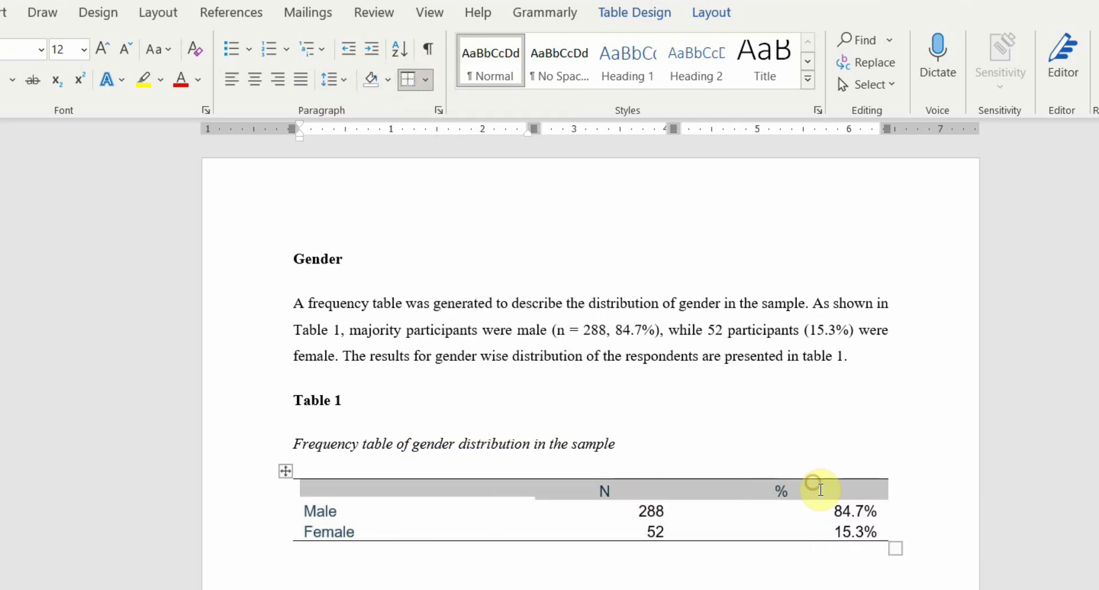
pyautogui.click(431, 79)
pyautogui.click(434, 105)
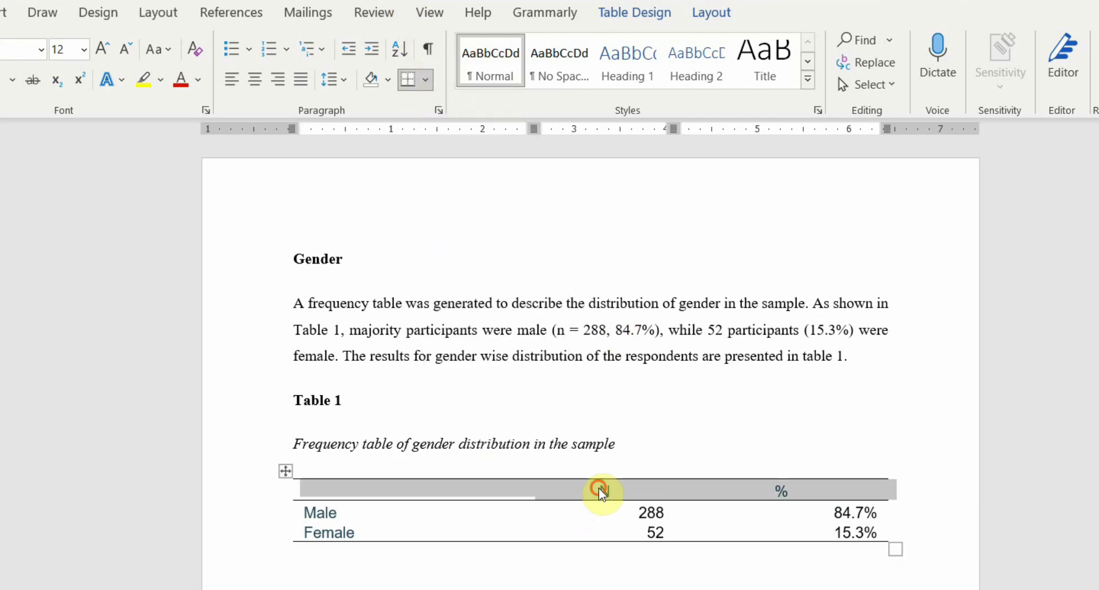
pyautogui.moveTo(600, 491); pyautogui.dragTo(741, 520)
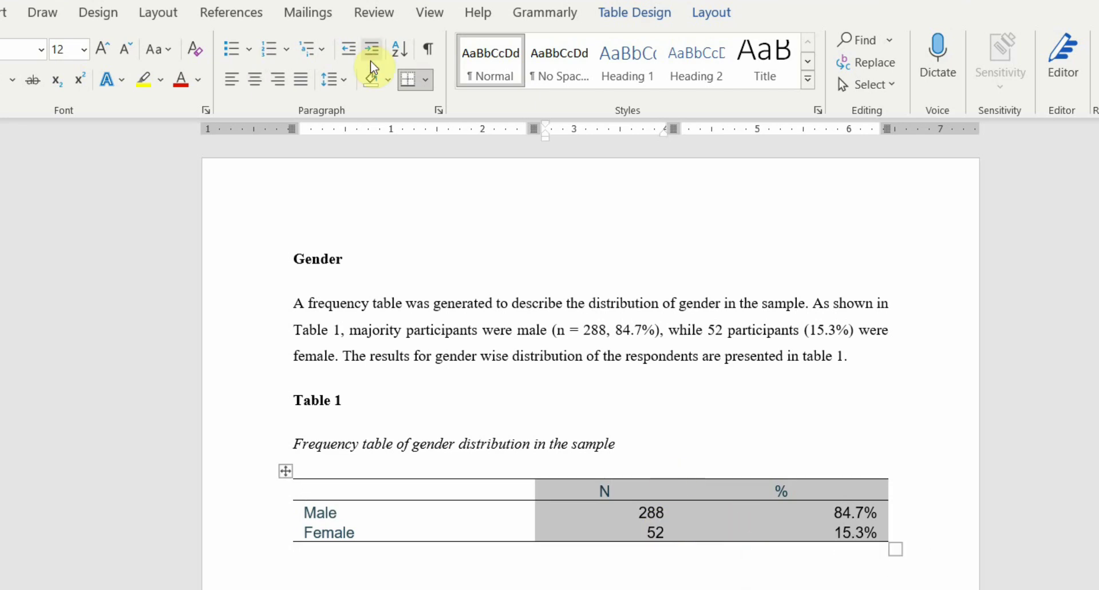
pyautogui.click(255, 79)
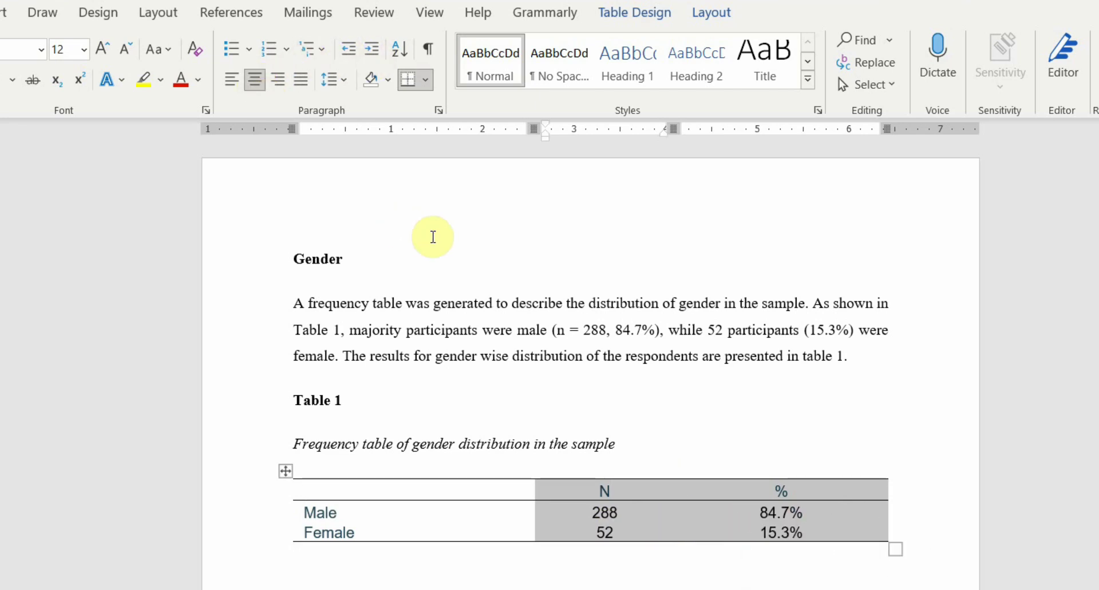
# - Set the gender table's font to Times New Roman
pyautogui.click(286, 471)
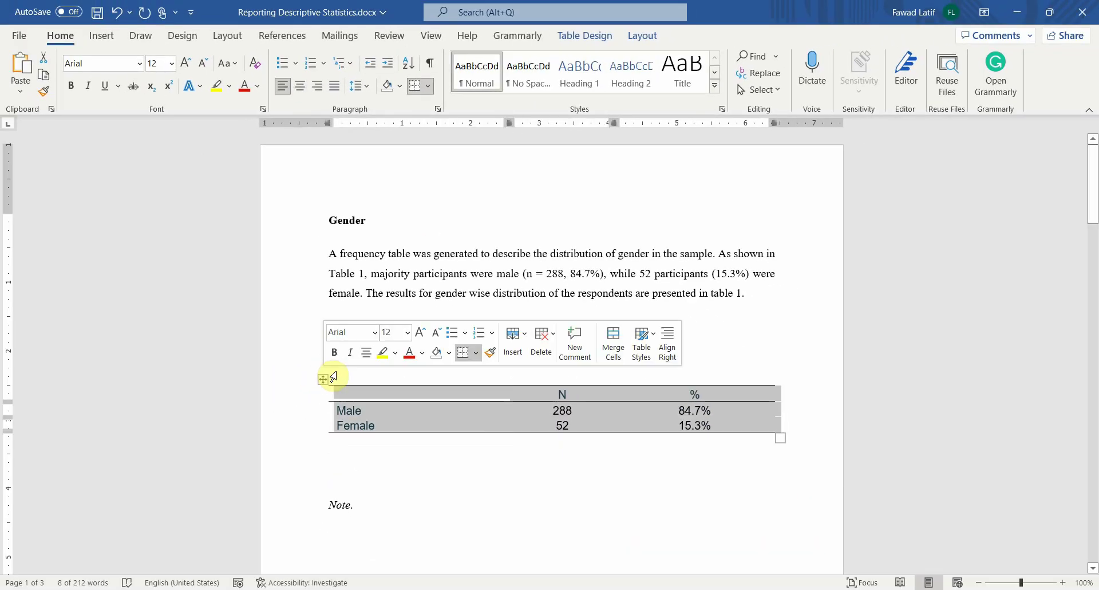
pyautogui.click(125, 66)
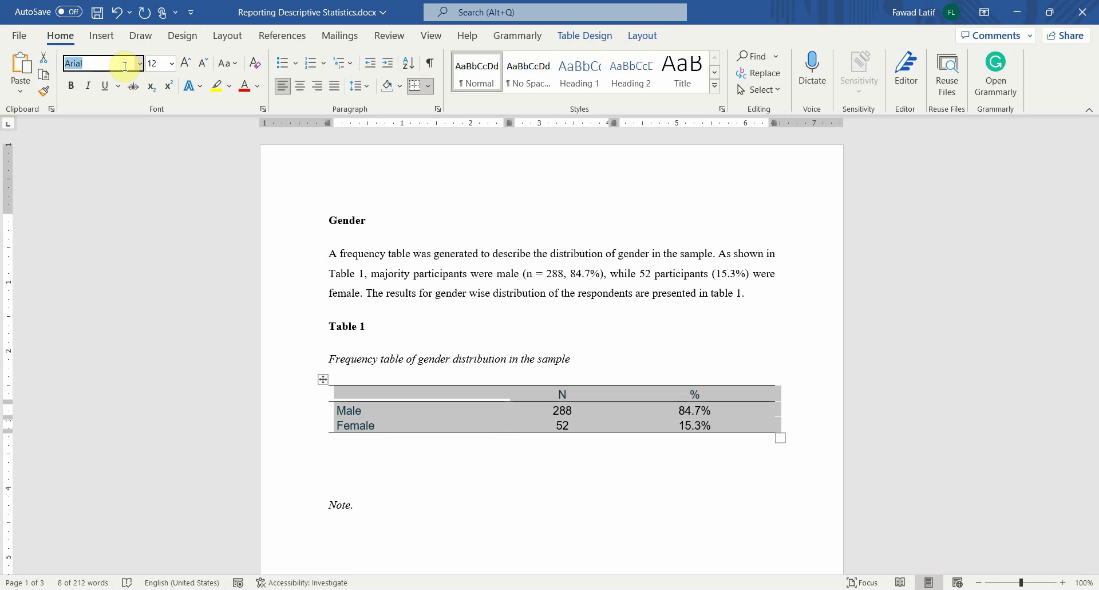
pyautogui.write('Times New Roman')
pyautogui.press('Return')
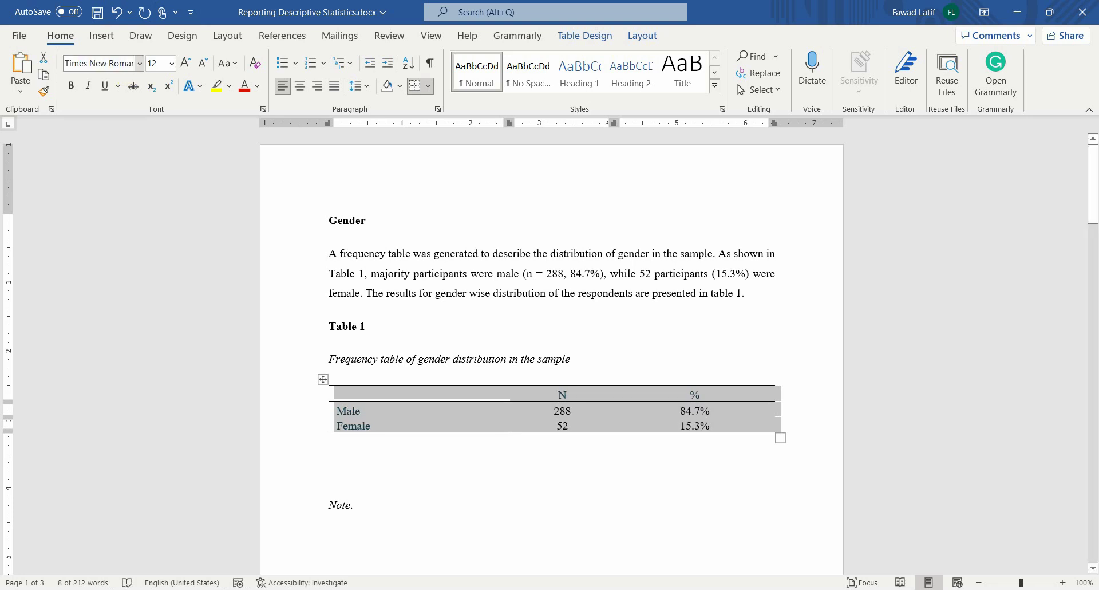
# - Remove the blank lines under the table and begin the note 'N: Sample' after Note
pyautogui.moveTo(435, 273); pyautogui.dragTo(520, 295)
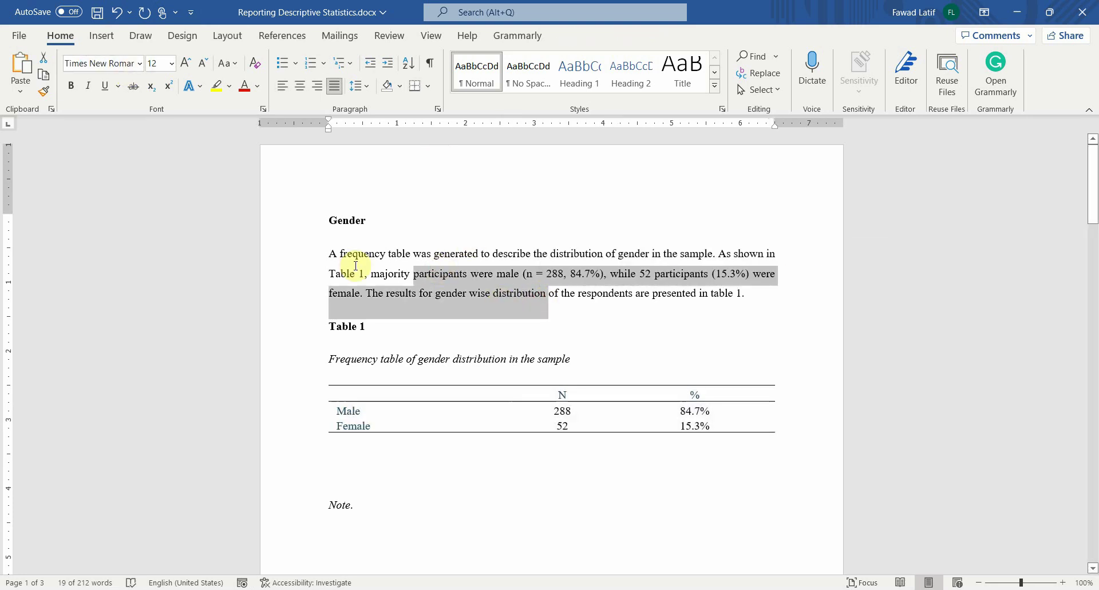
pyautogui.click(355, 459)
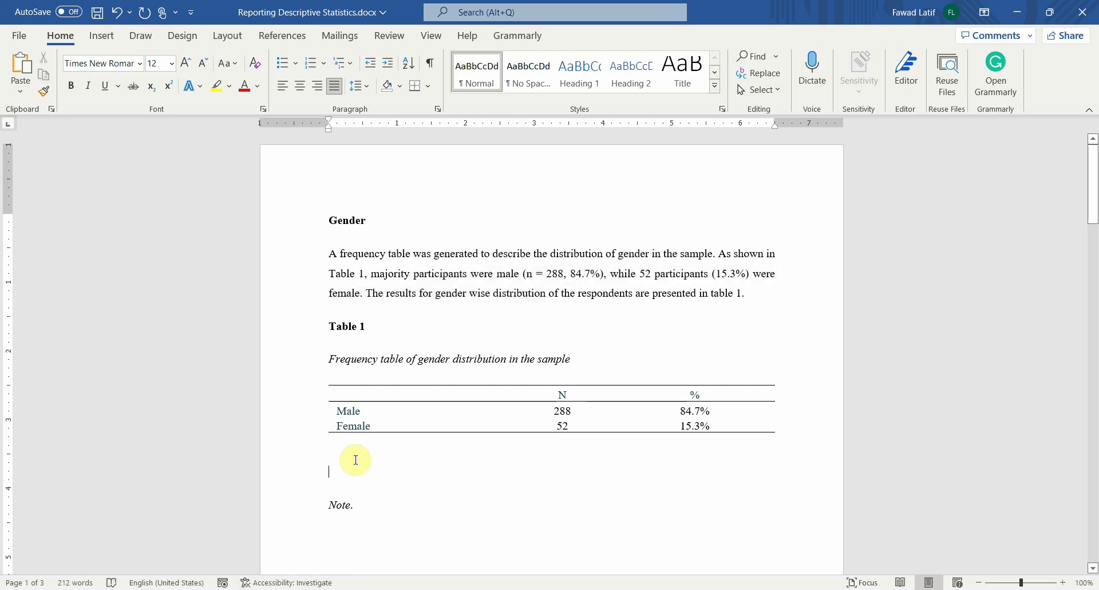
pyautogui.press('Delete')
pyautogui.click(355, 459)
pyautogui.press('Delete')
pyautogui.hotkey('shift', 'Right')
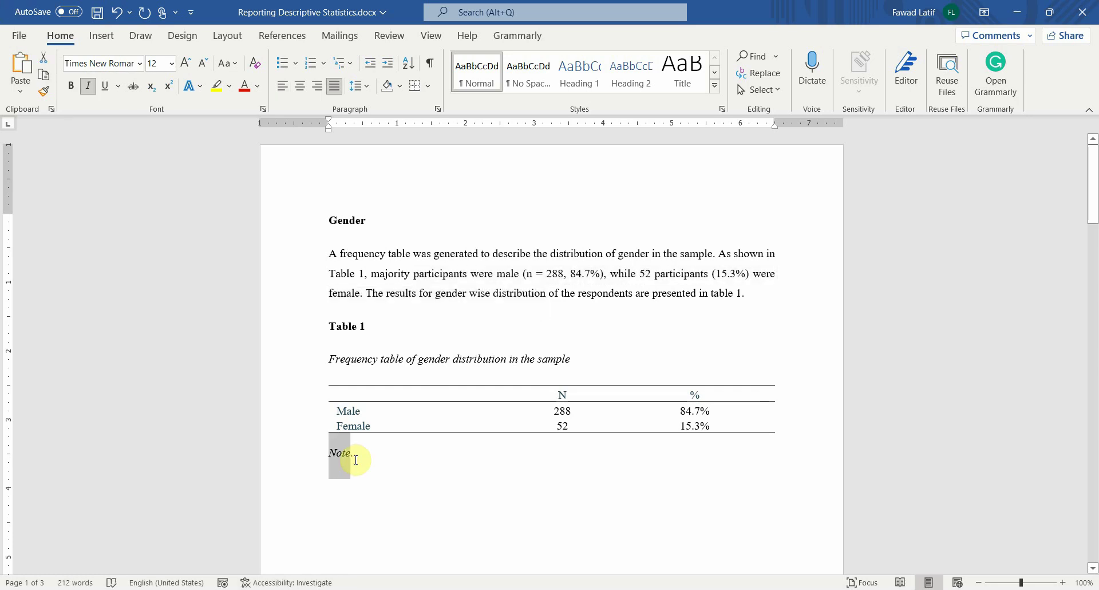
pyautogui.click(356, 460)
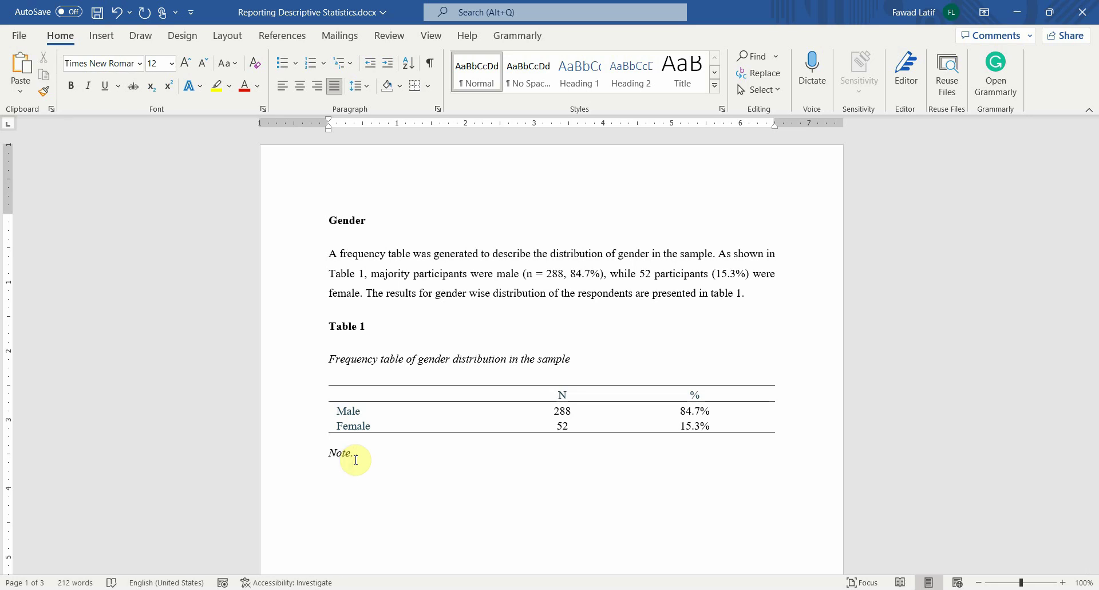
pyautogui.write('N')
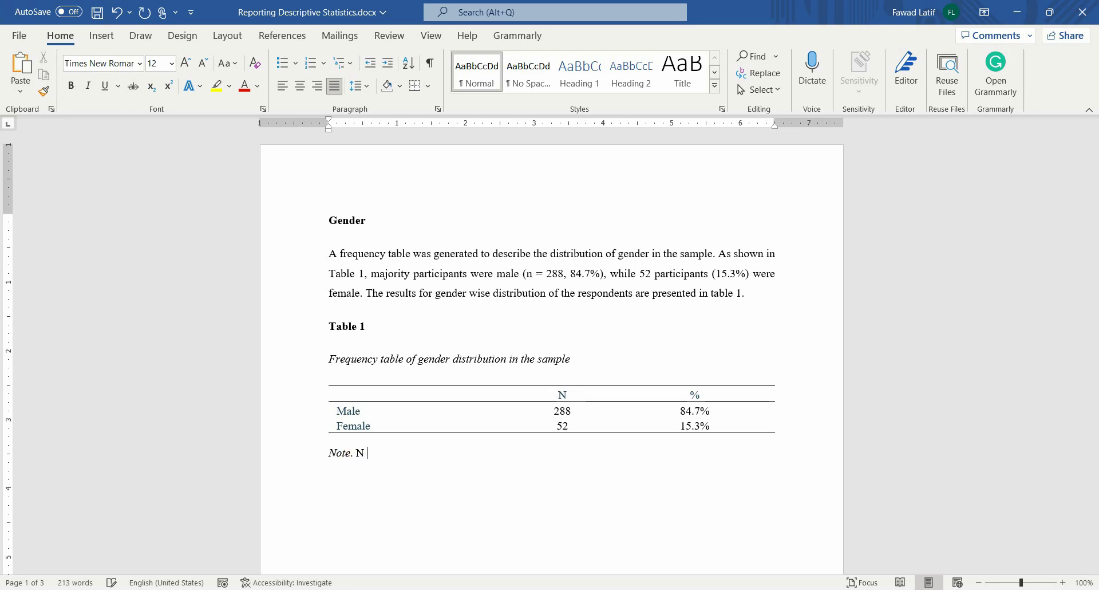
pyautogui.write(': Sample Size')
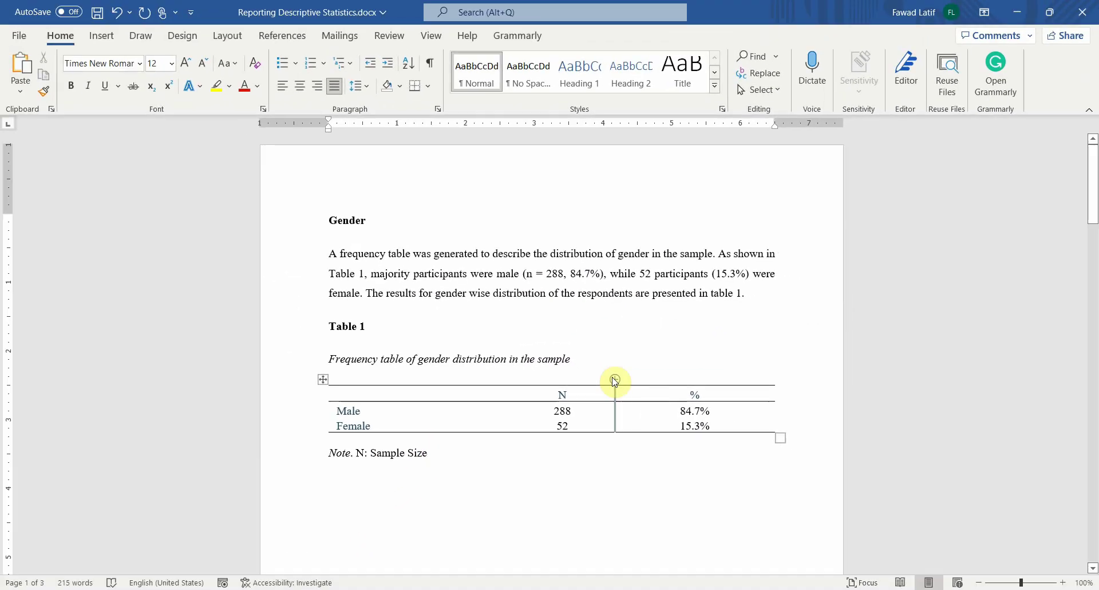
# - Scroll down to the Age section and Table 2 caption on page 2
pyautogui.click(1093, 200)
pyautogui.moveTo(1094, 200); pyautogui.dragTo(1093, 339)
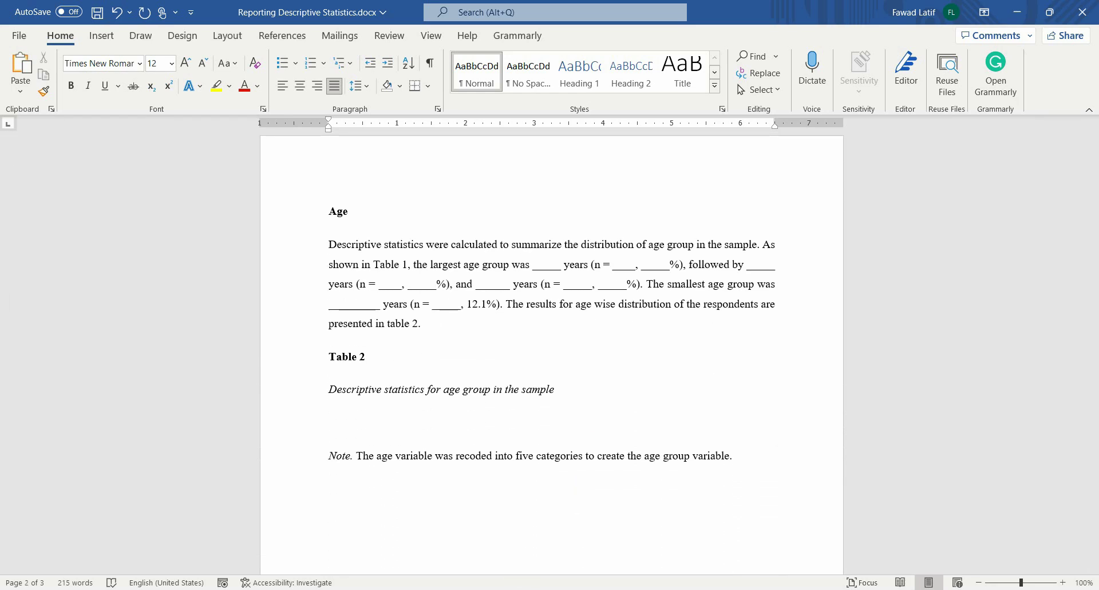
# - Take the AgeGR frequency table from the SPSS Viewer and position the cursor under Word's Table 2 caption
pyautogui.moveTo(578, 586)
pyautogui.click(630, 543)
pyautogui.click(237, 354)
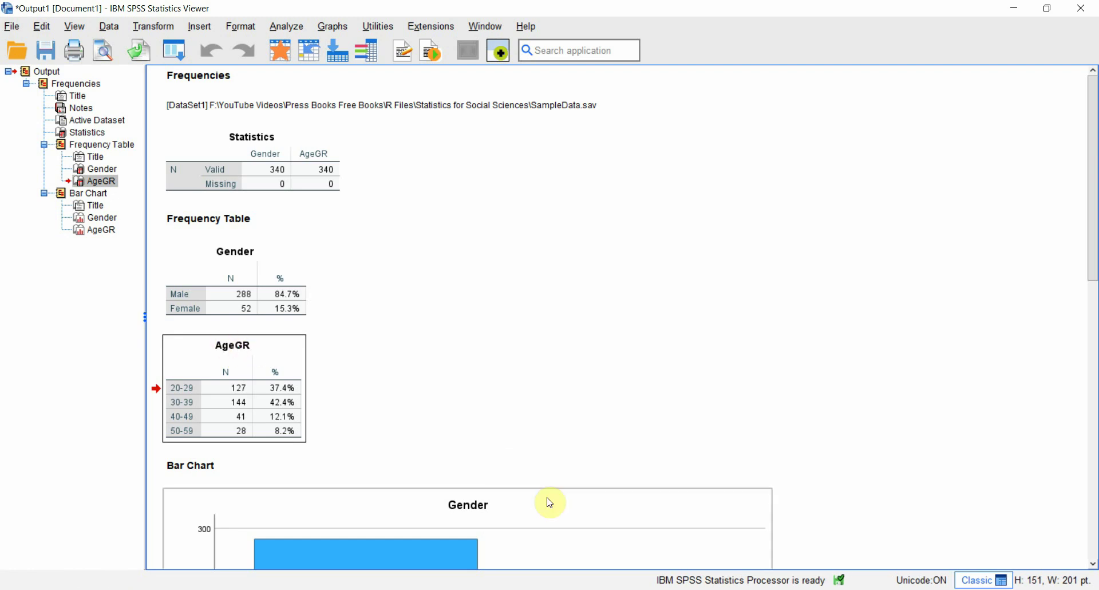
pyautogui.hotkey('alt', 'Tab')
pyautogui.click(396, 425)
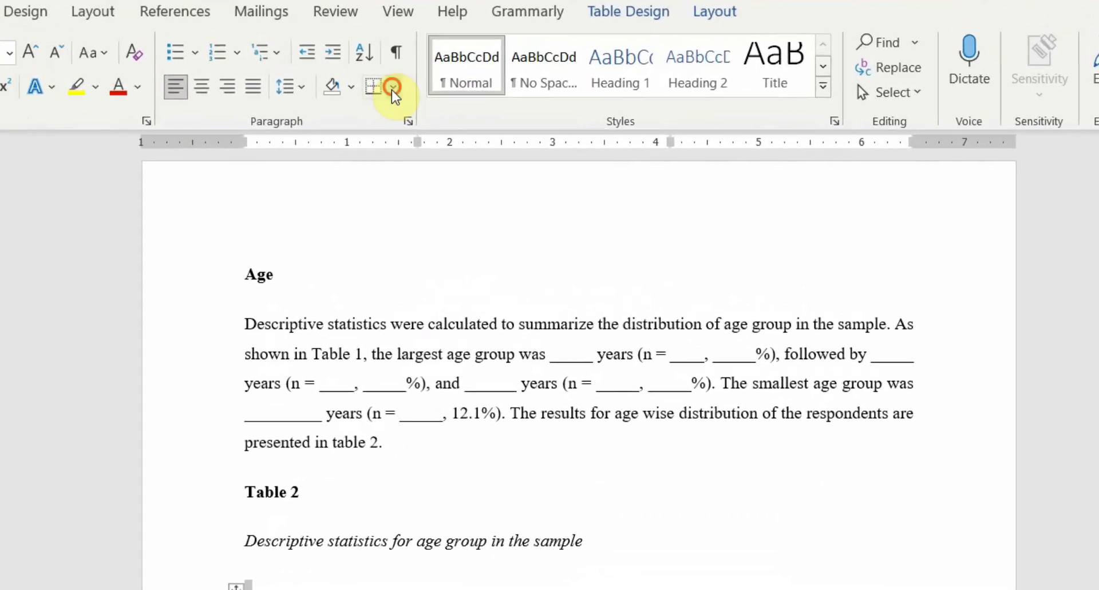
# - Give every cell of the age table borders and delete its AgeGR title row
pyautogui.click(420, 38)
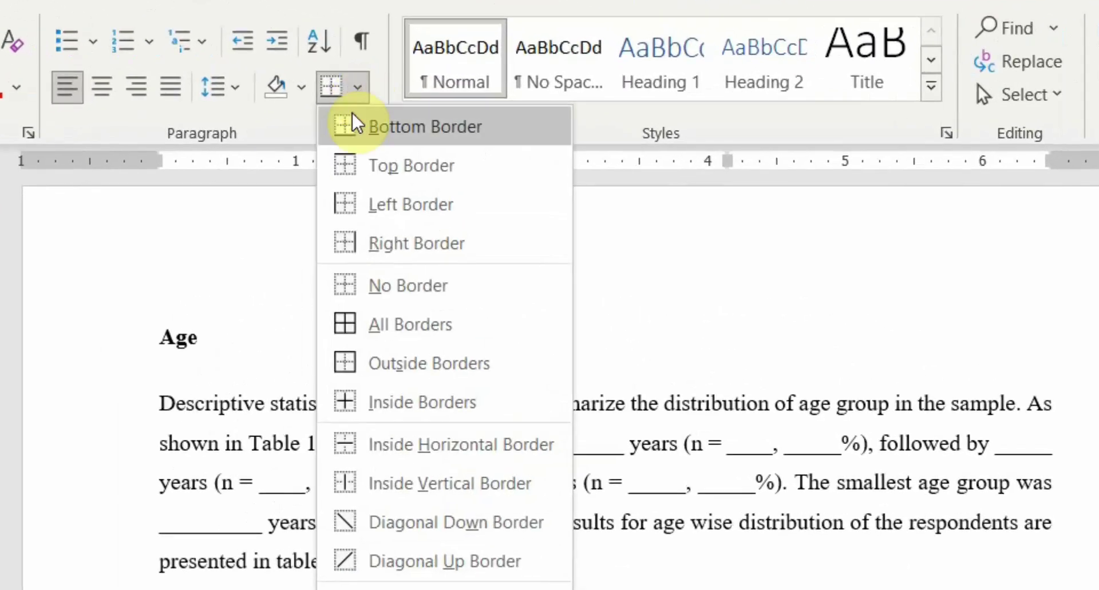
pyautogui.click(401, 324)
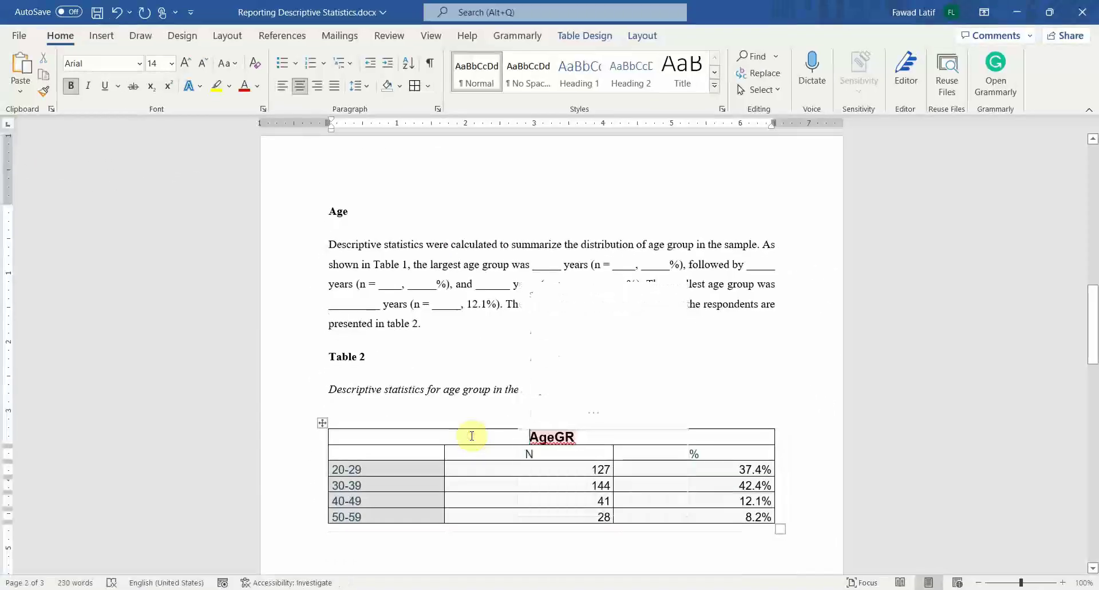
pyautogui.click(462, 579)
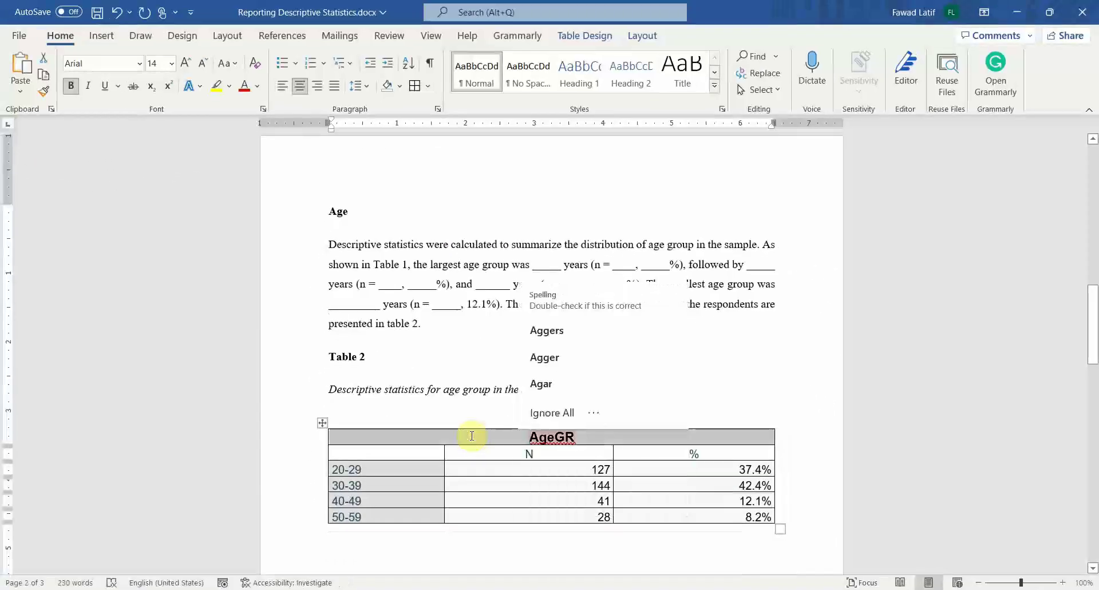
pyautogui.press('BackSpace')
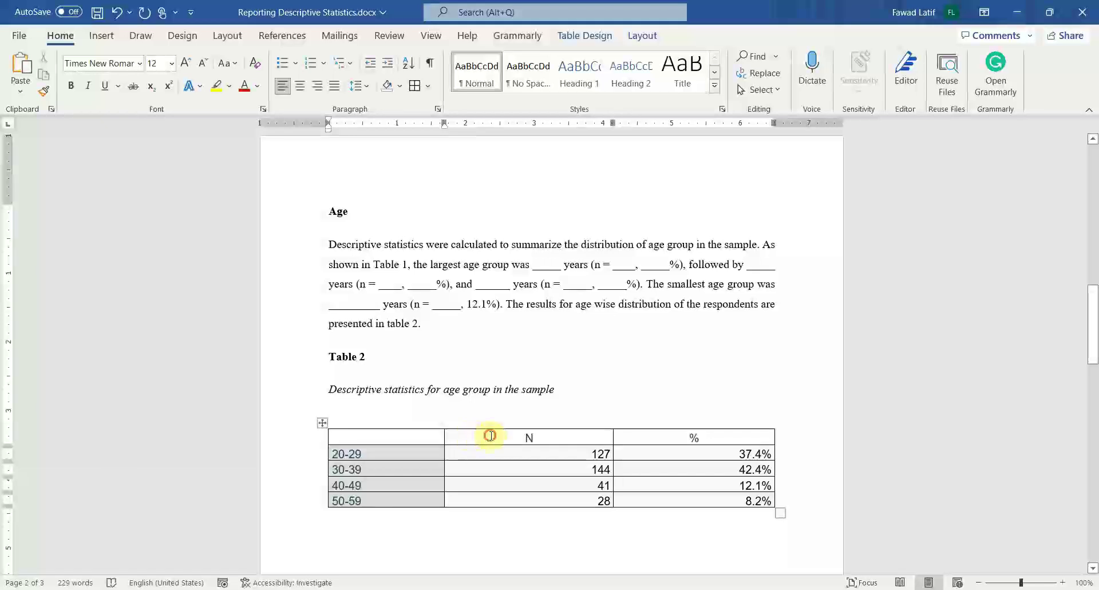
# - Apply the Table Grid style to the whole age table
pyautogui.click(322, 421)
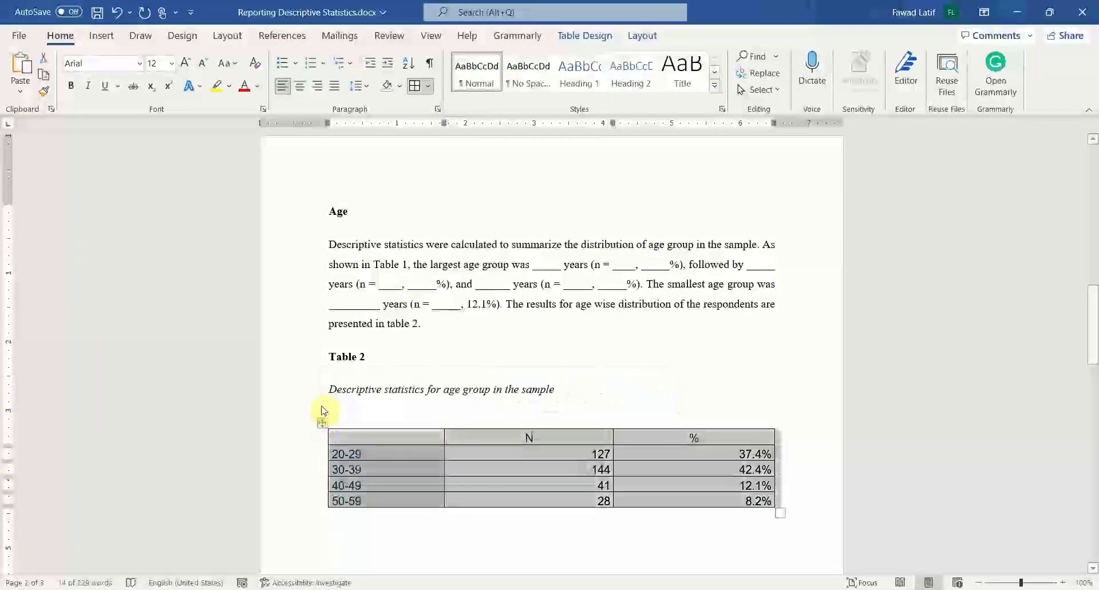
pyautogui.click(608, 38)
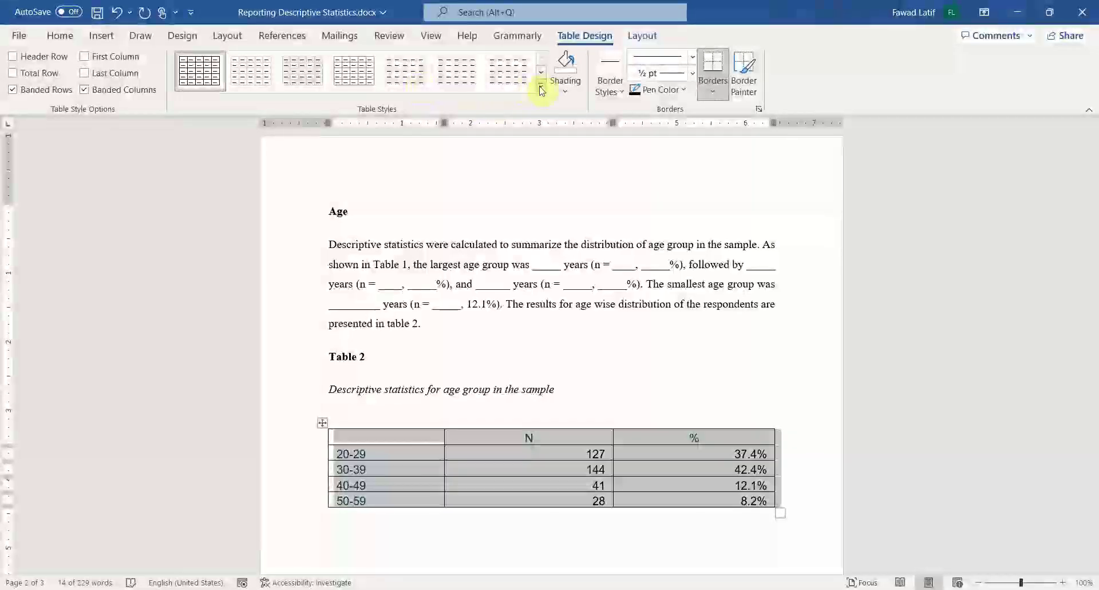
pyautogui.click(540, 85)
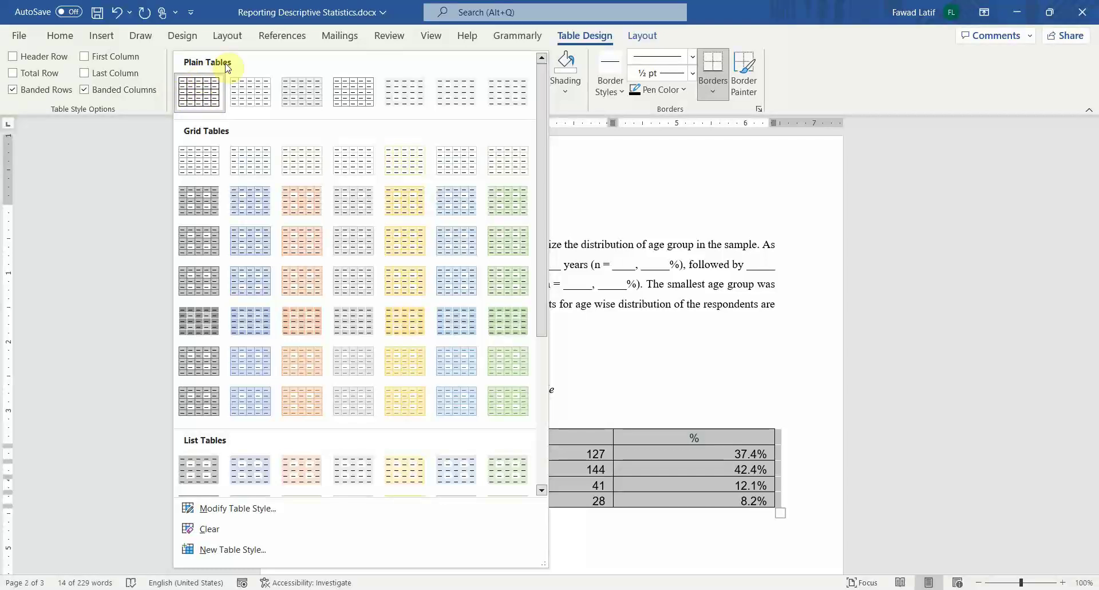
pyautogui.click(206, 94)
# - Remove all borders from the age table, then add bottom and top borders
pyautogui.click(61, 37)
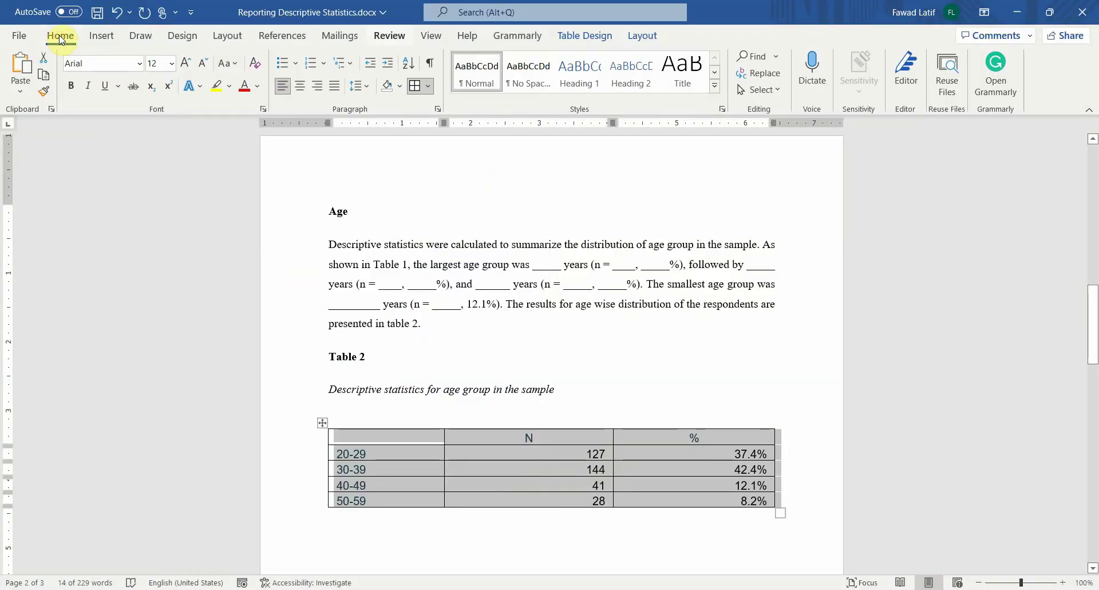
pyautogui.click(428, 85)
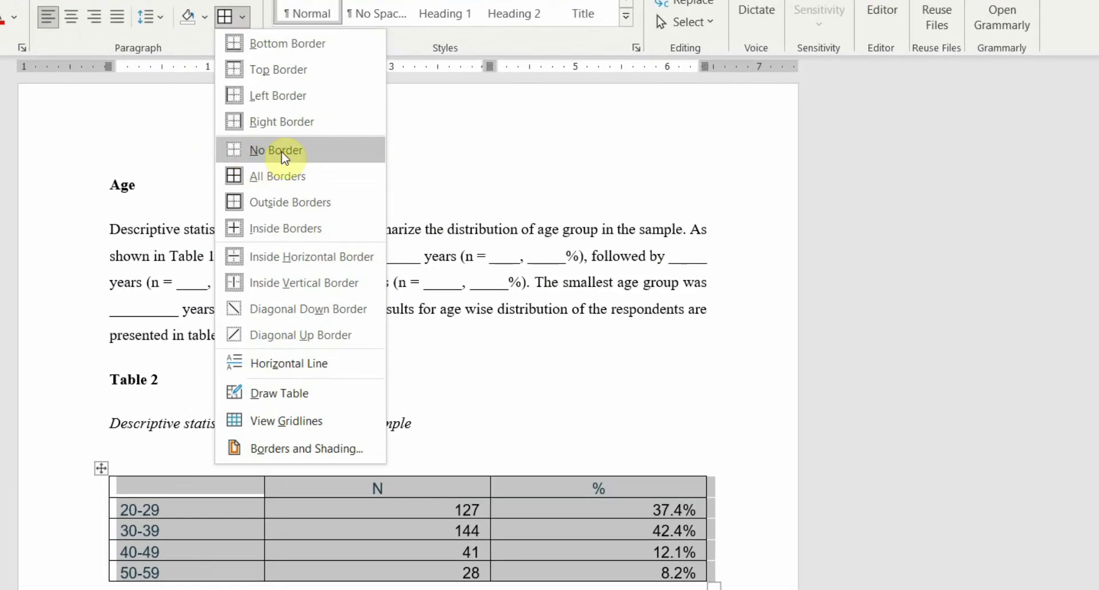
pyautogui.click(313, 157)
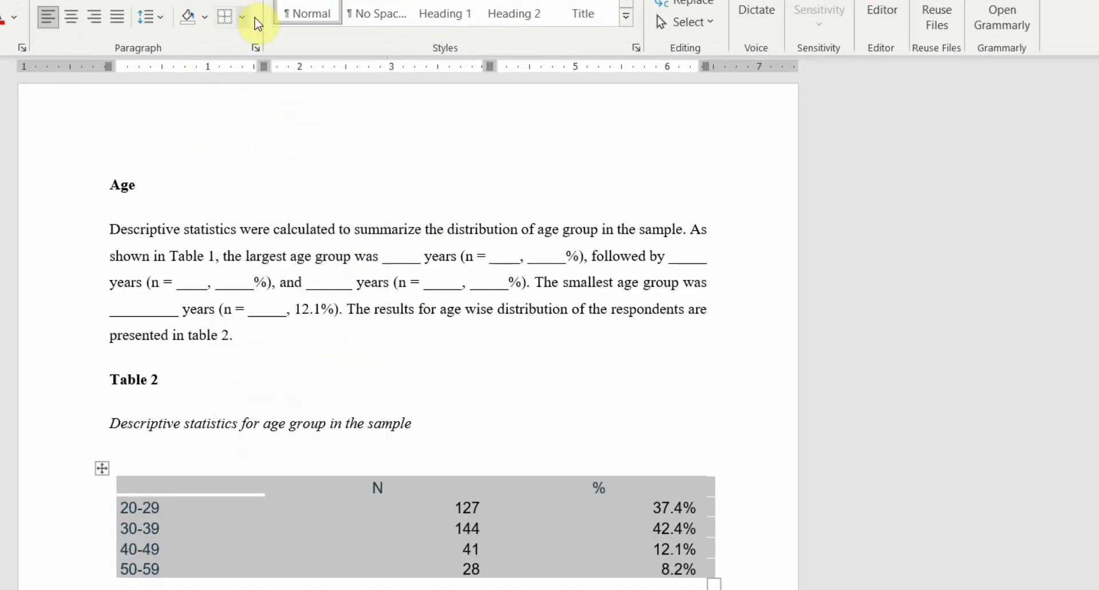
pyautogui.click(242, 18)
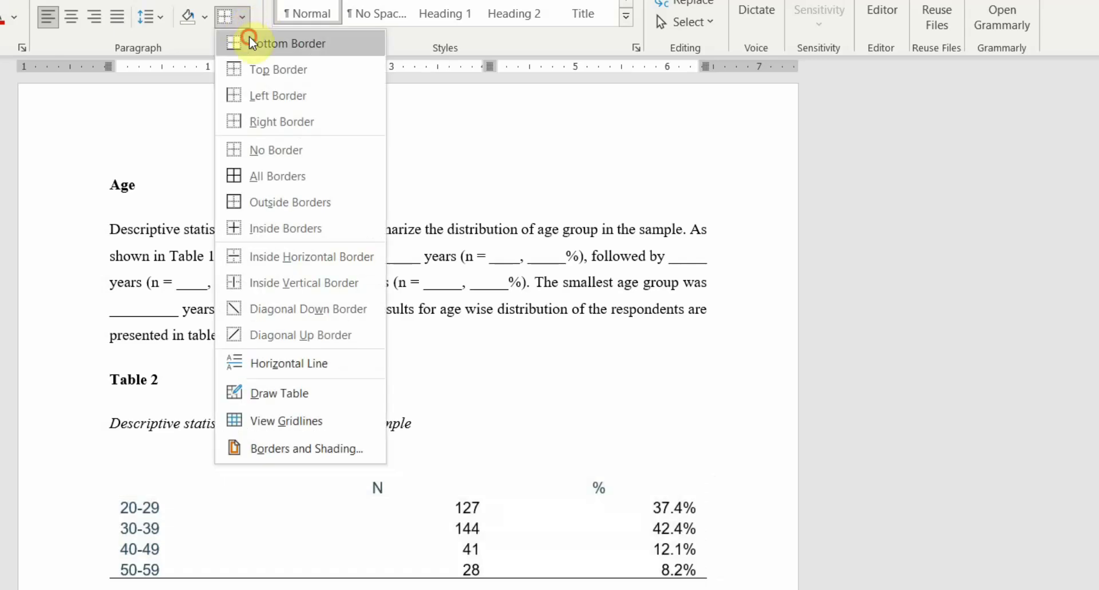
pyautogui.click(249, 40)
pyautogui.click(246, 17)
pyautogui.click(258, 69)
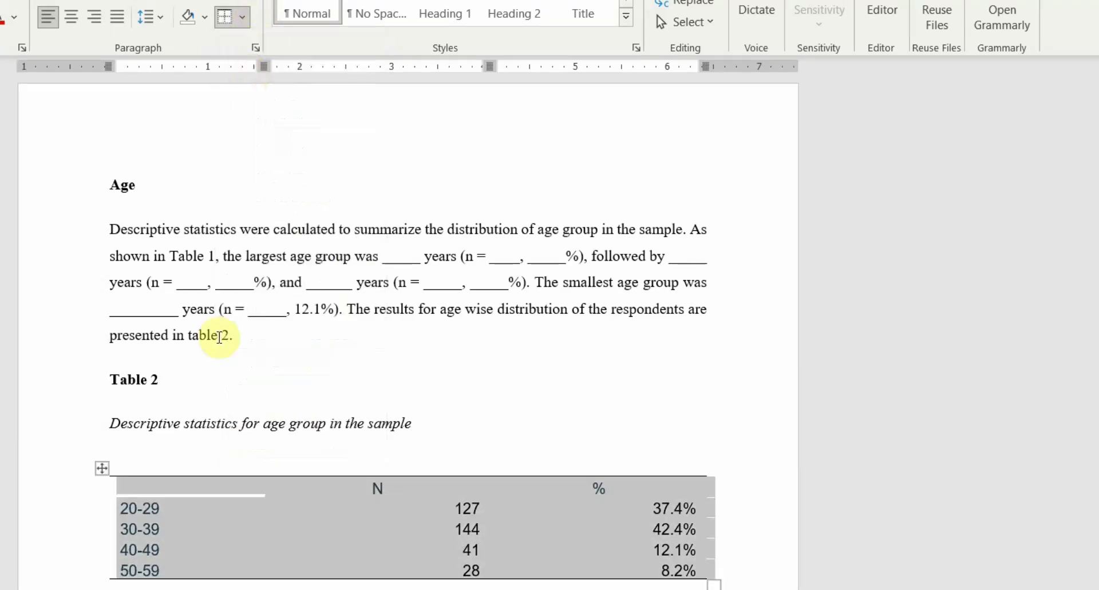
pyautogui.click(213, 479)
# - Add a line under the age table's N and % header row
pyautogui.moveTo(213, 480); pyautogui.dragTo(584, 484)
pyautogui.click(242, 17)
pyautogui.click(249, 41)
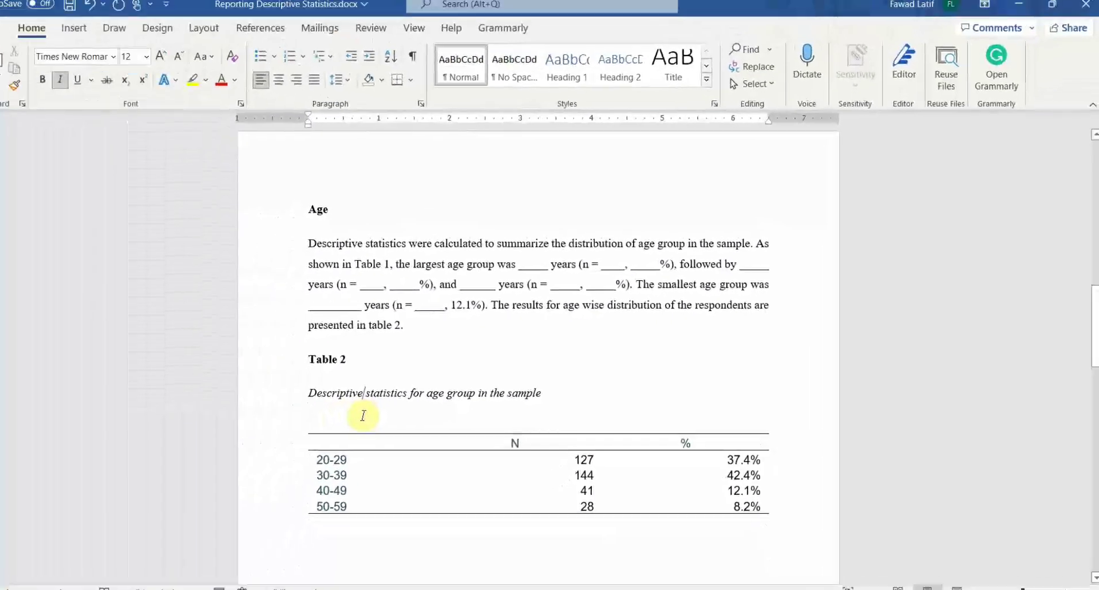
pyautogui.click(180, 452)
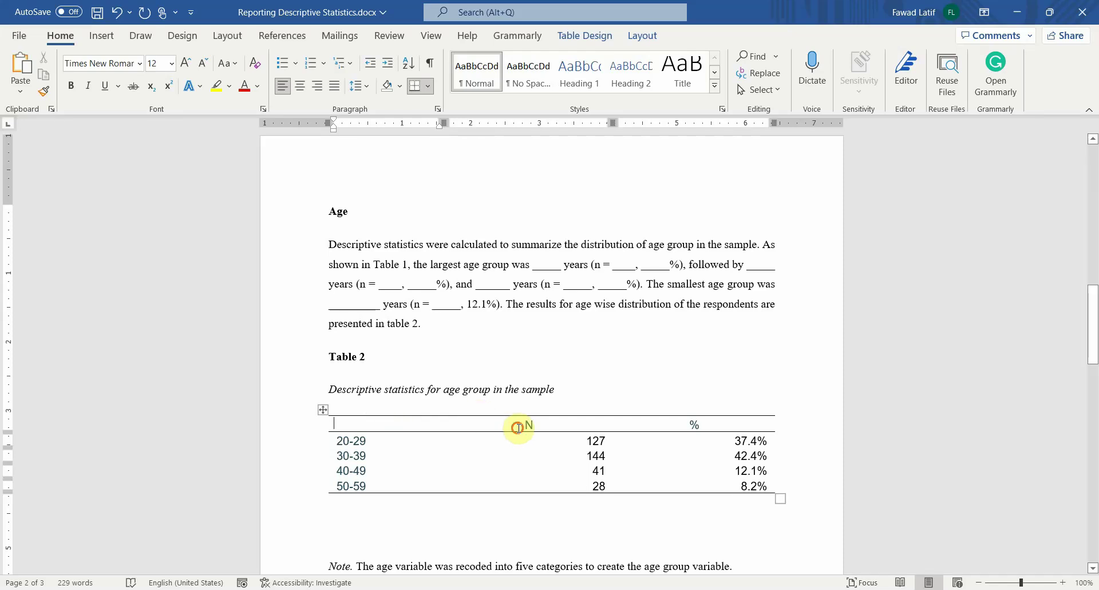
# - Centre the N and % columns and set the age group table in Times New Roman
pyautogui.moveTo(518, 428); pyautogui.dragTo(744, 489)
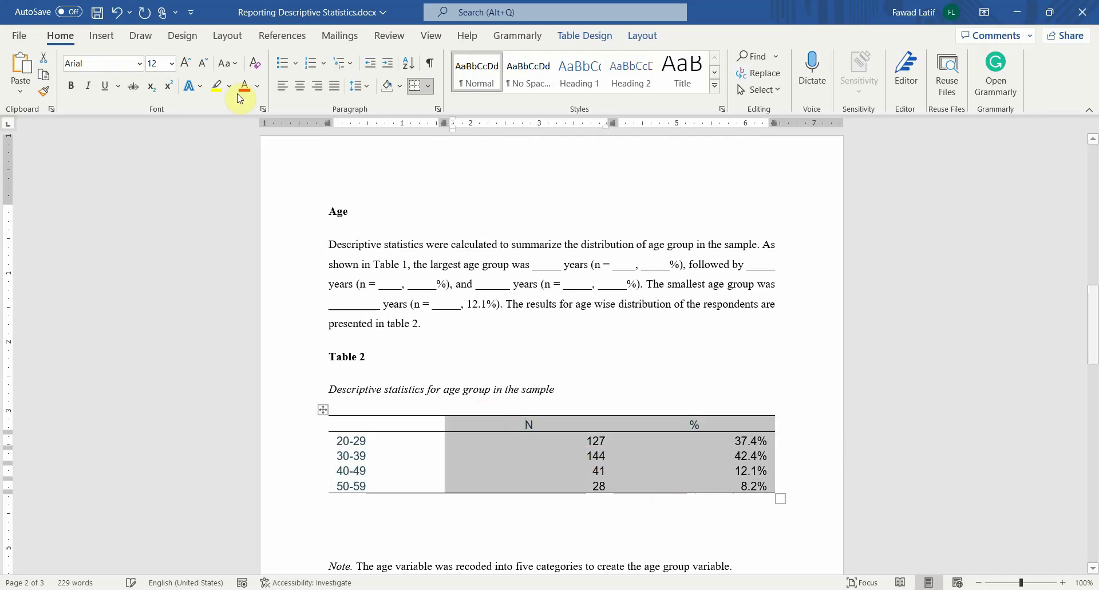
pyautogui.click(300, 86)
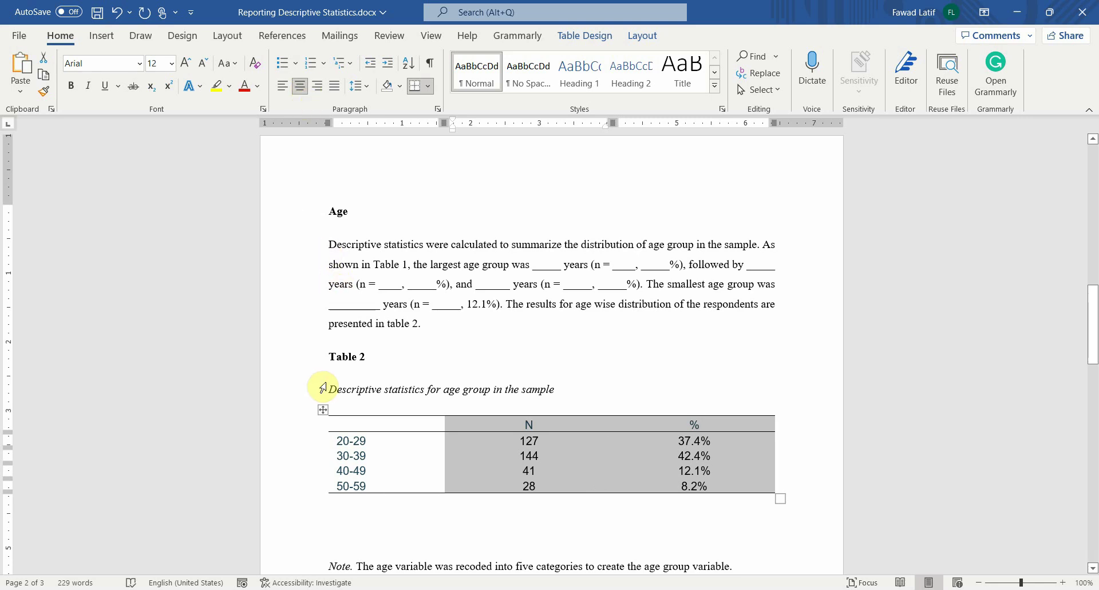
pyautogui.click(322, 409)
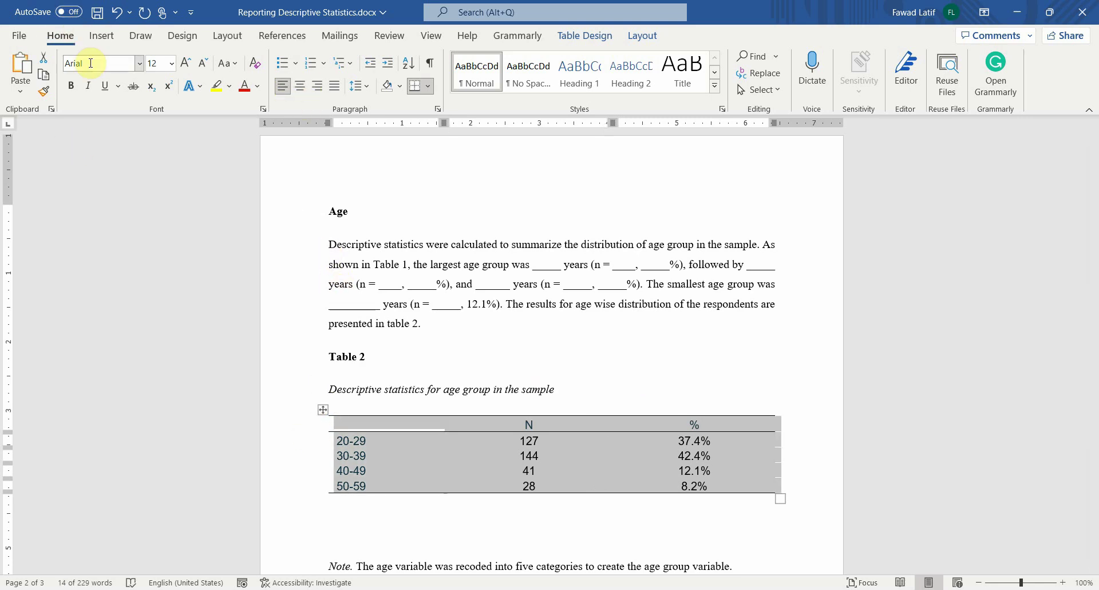
pyautogui.click(91, 63)
pyautogui.write('Times New Roman')
pyautogui.press('Return')
# - Keep the table text at 12 pt and delete the empty line beneath the table
pyautogui.click(163, 64)
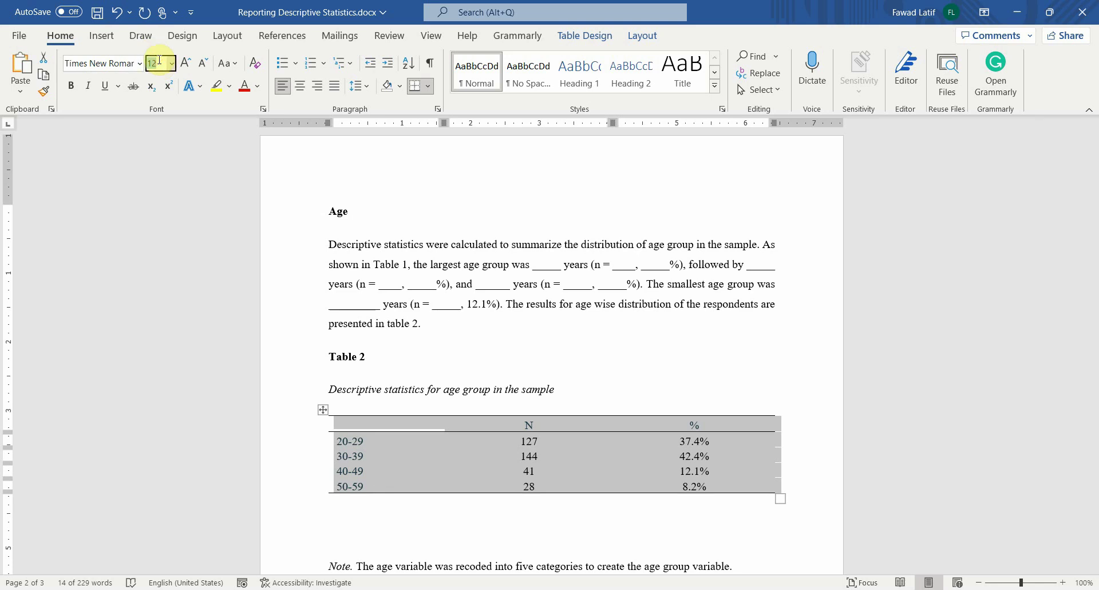
pyautogui.press('Return')
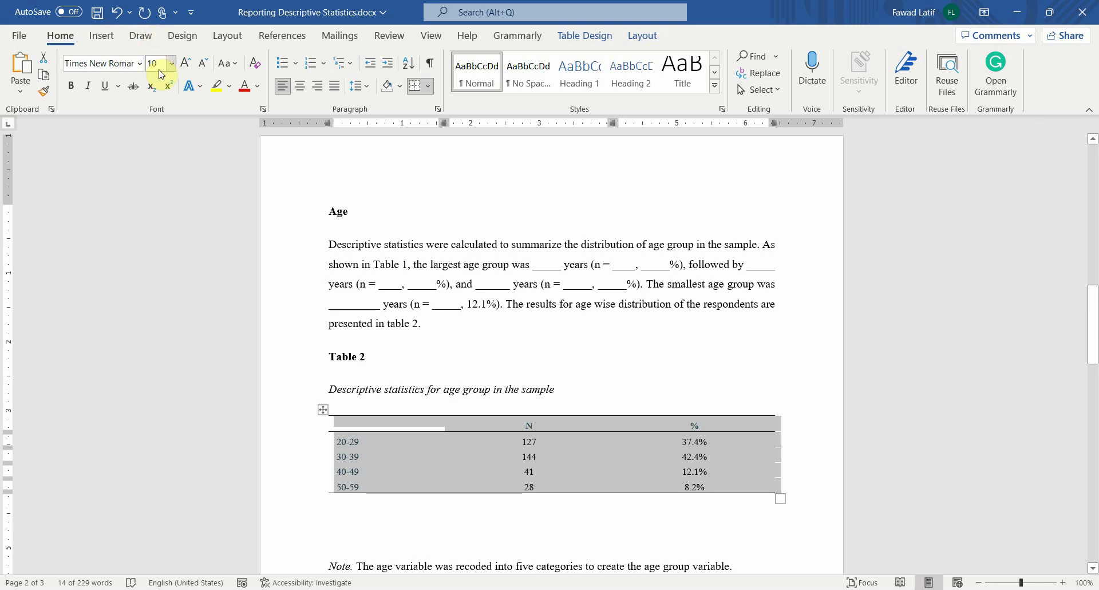
pyautogui.click(160, 64)
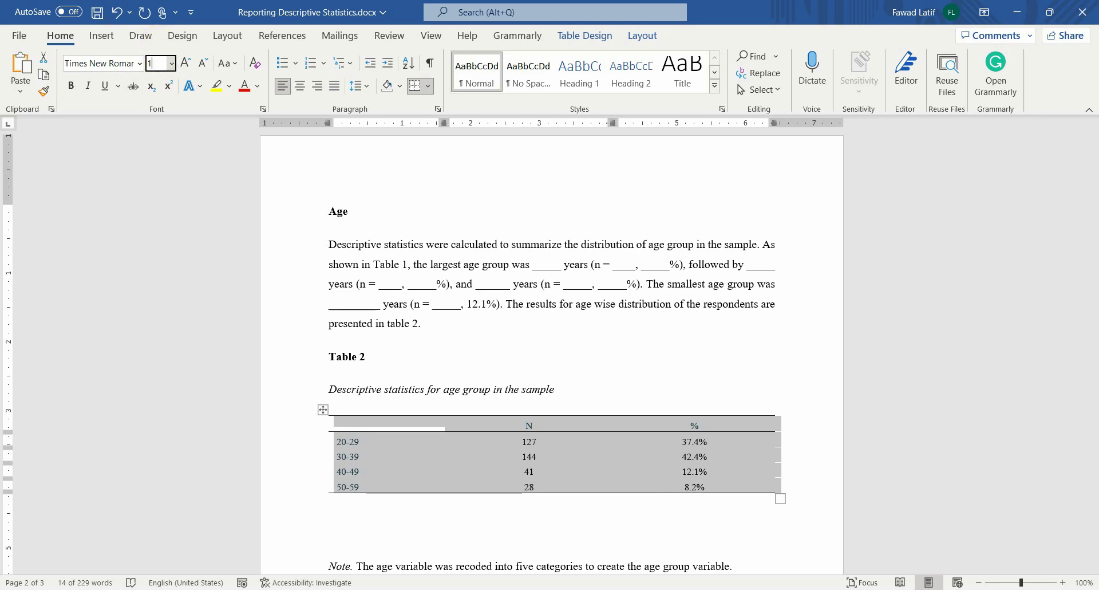
pyautogui.write('2')
pyautogui.press('Return')
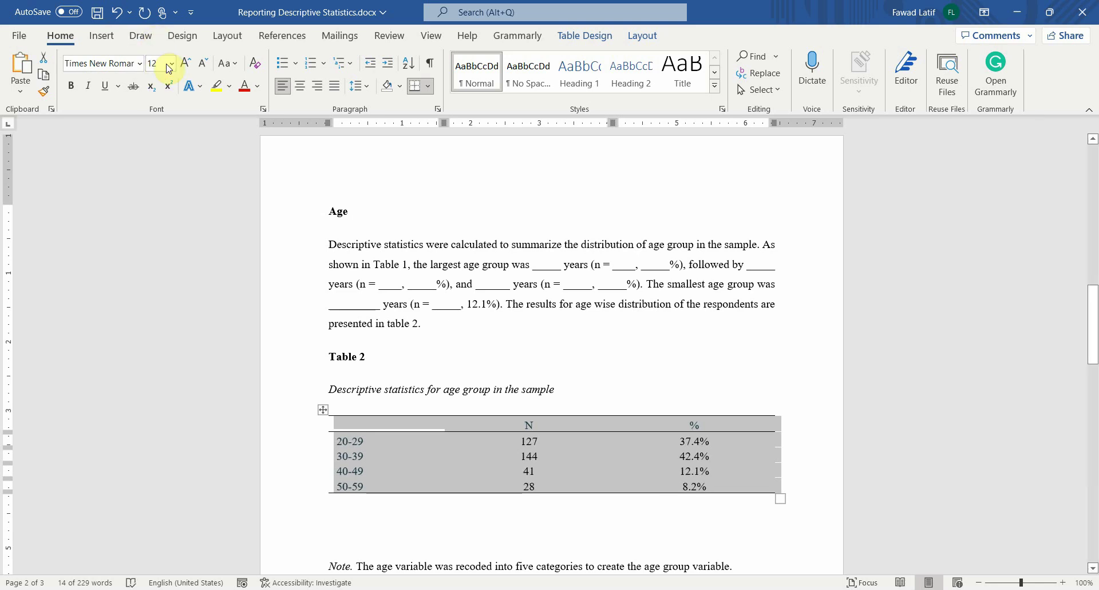
pyautogui.click(380, 518)
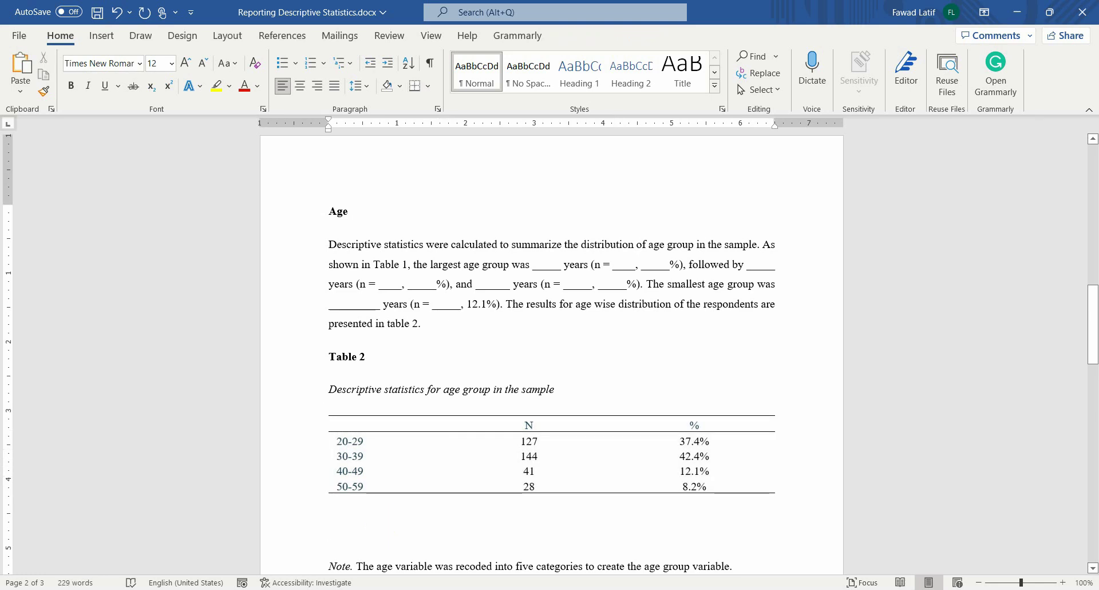
pyautogui.press('BackSpace')
# - Delete the leftover empty line between the Table 2 table and its Note
pyautogui.click(384, 519)
pyautogui.press('BackSpace')
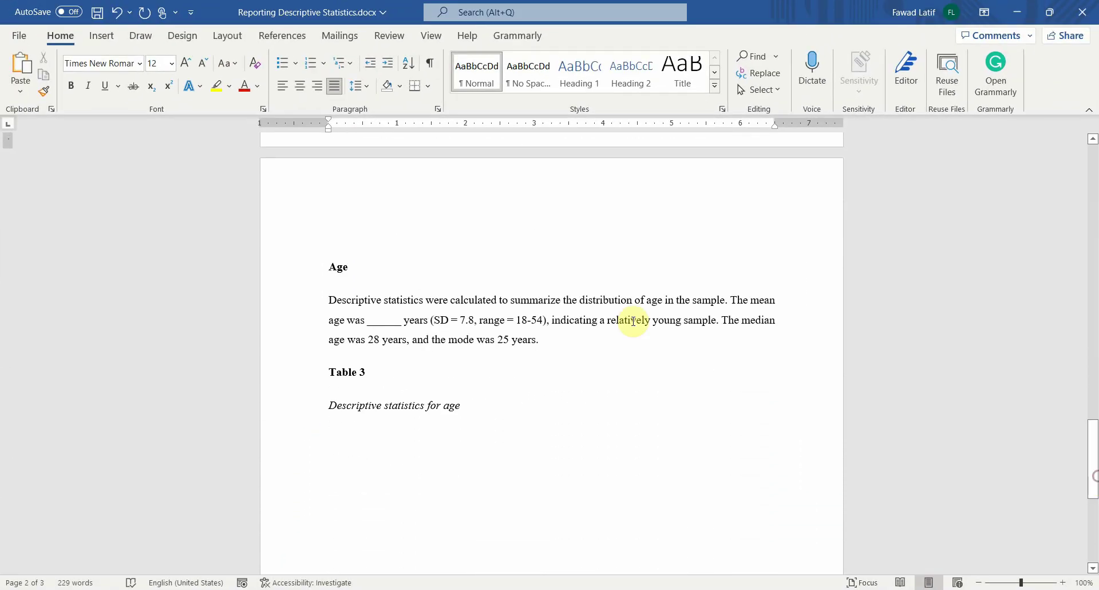
# - Place the caret on the empty line above the Age heading on page 3
pyautogui.click(419, 206)
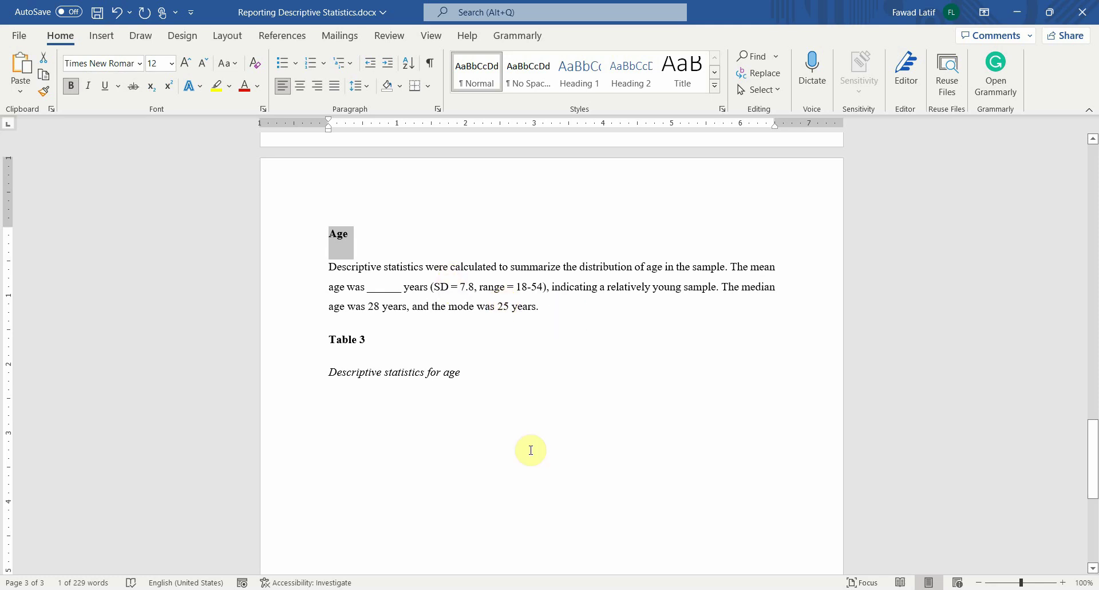
# - Run Descriptives on Age (N 340, min 20, max 59, mean 33.61, SD 8.822) and select the output table
pyautogui.click(593, 541)
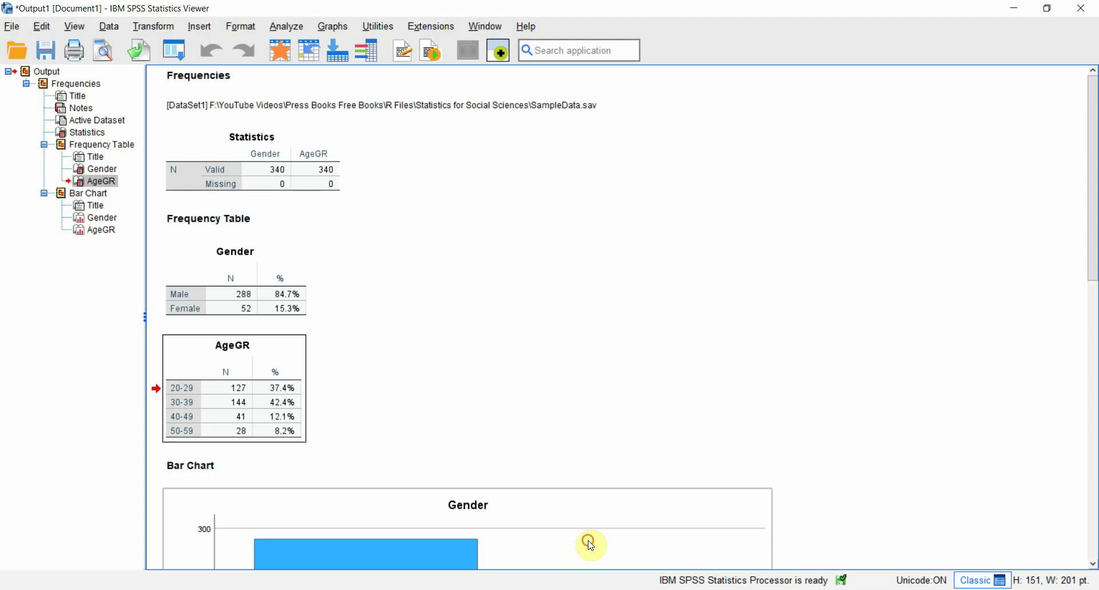
pyautogui.click(279, 27)
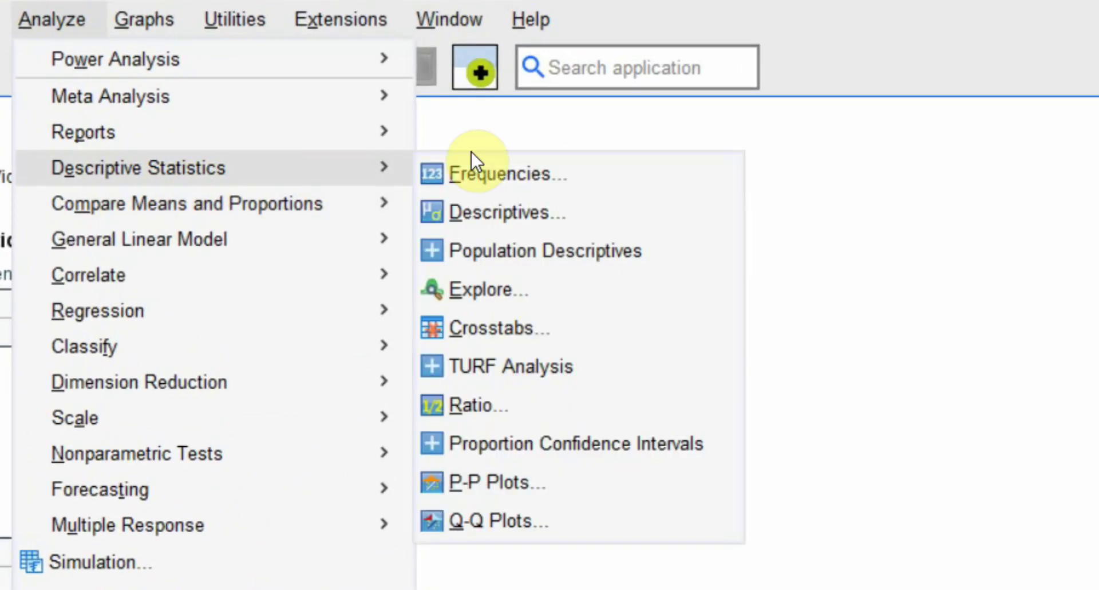
pyautogui.click(491, 211)
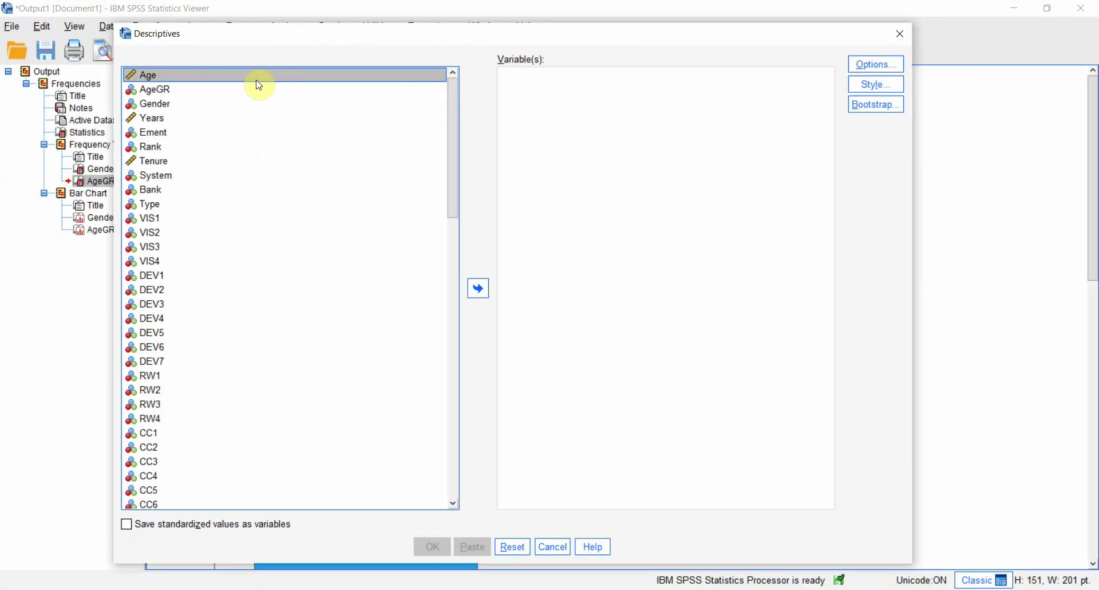
pyautogui.click(479, 288)
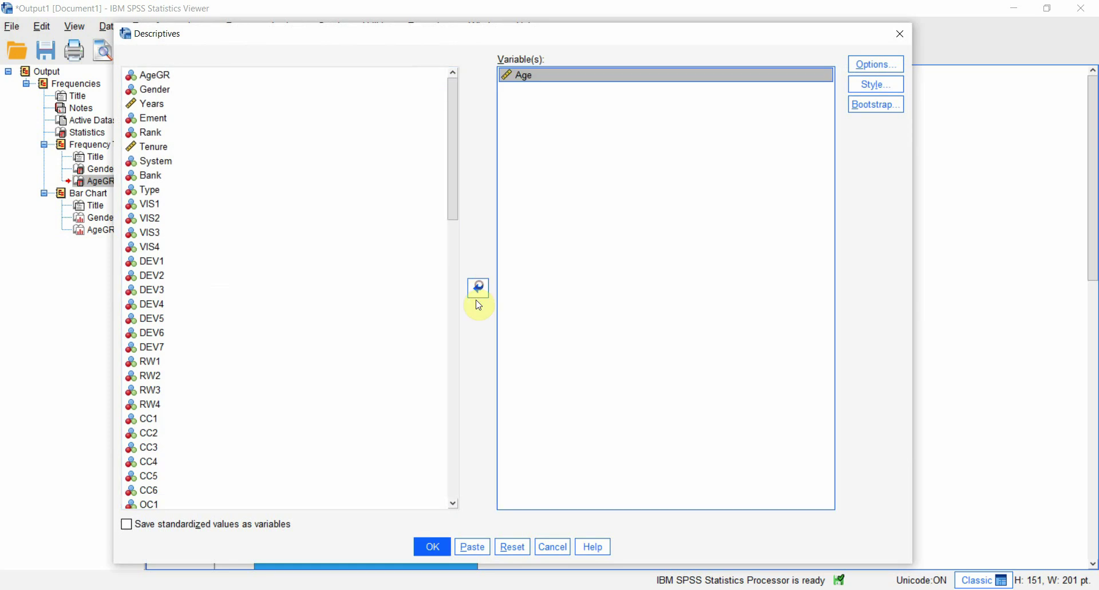
pyautogui.click(431, 543)
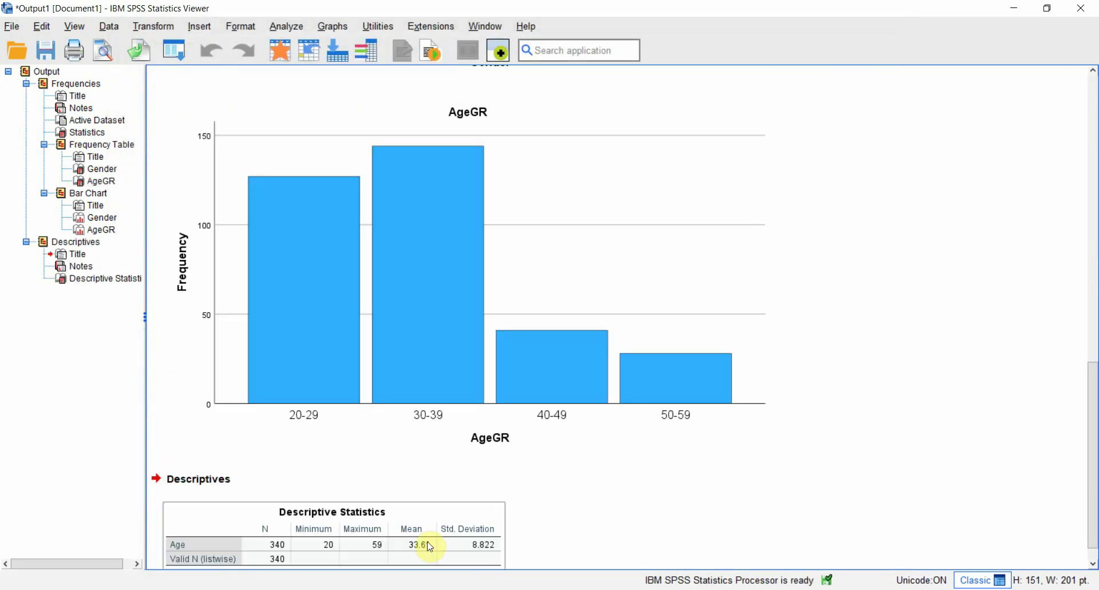
pyautogui.click(435, 518)
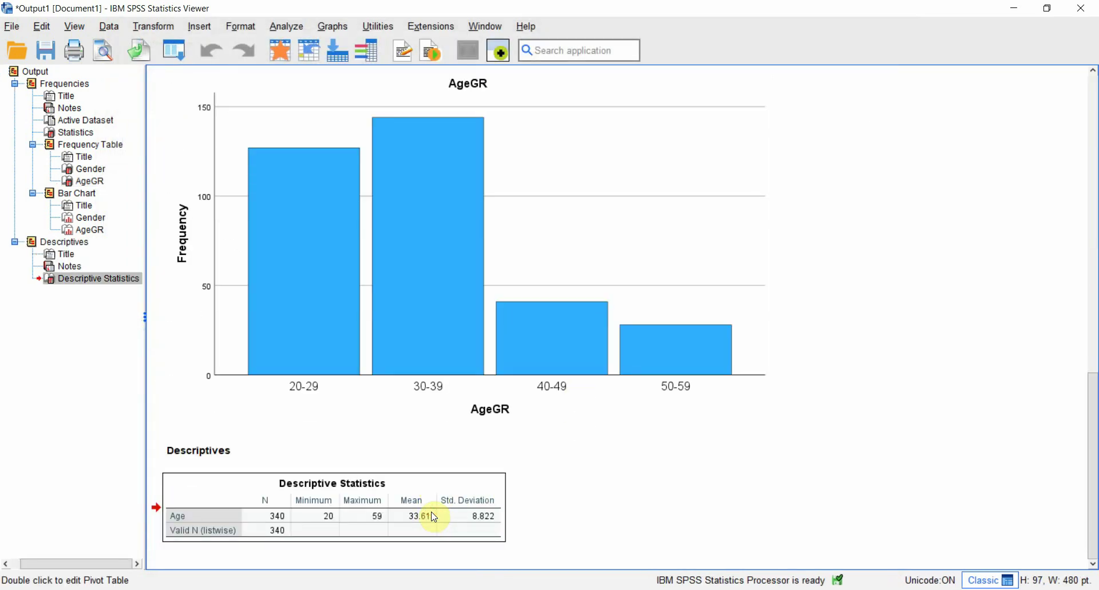
# - Paste the SPSS Age descriptive statistics table on a new line below the Table 3 caption
pyautogui.hotkey('alt', 'Tab')
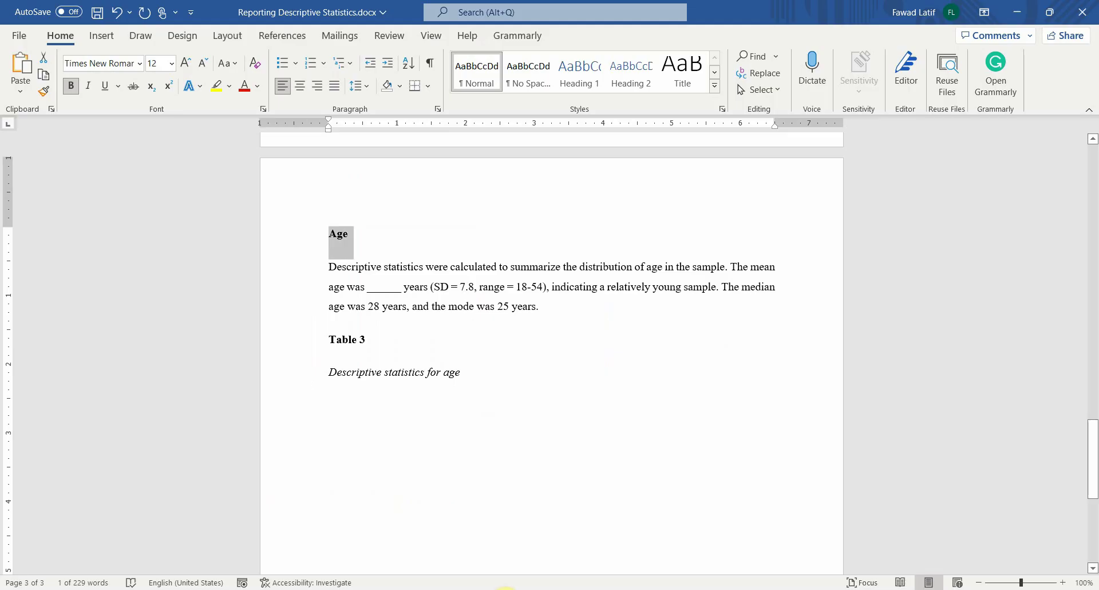
pyautogui.click(446, 357)
pyautogui.click(490, 386)
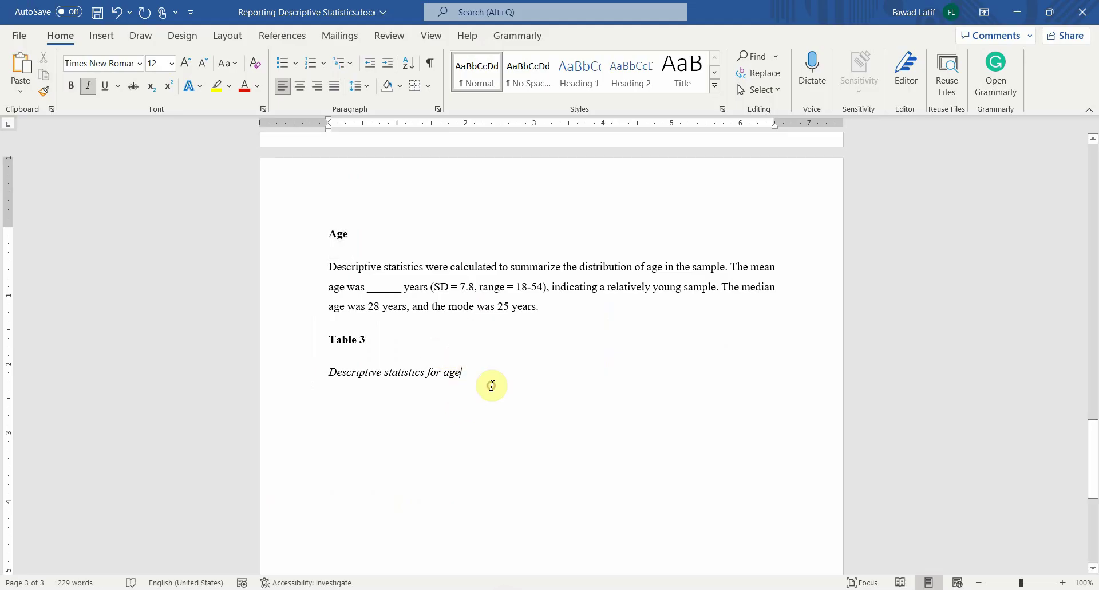
pyautogui.press('Return')
pyautogui.hotkey('ctrl', 'v')
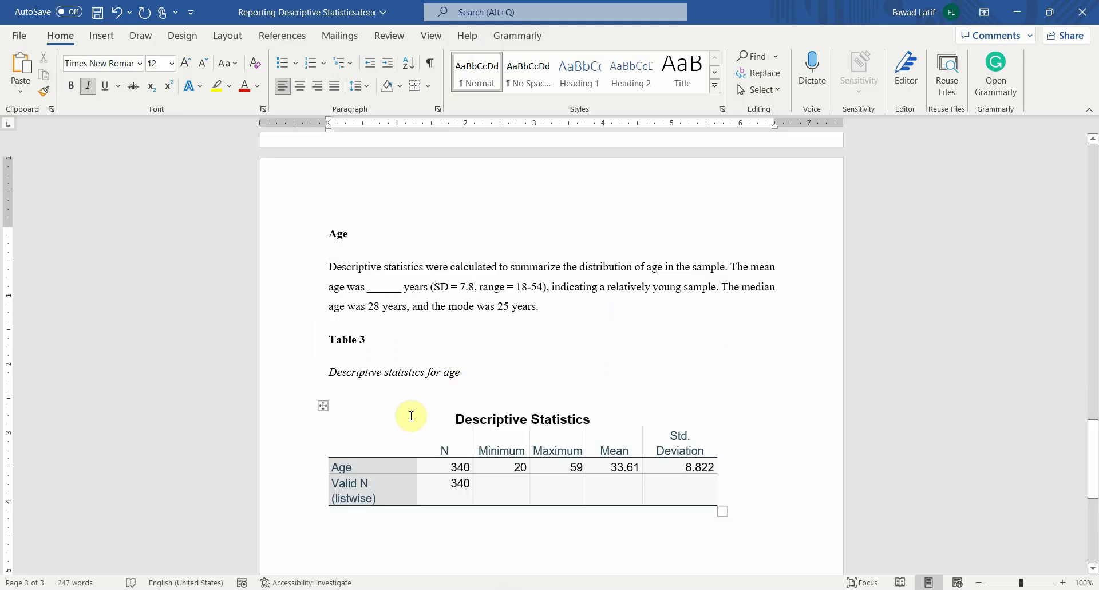
# - Stretch the pasted table to the full text width and give all its cells borders
pyautogui.click(323, 408)
pyautogui.rightClick(323, 408)
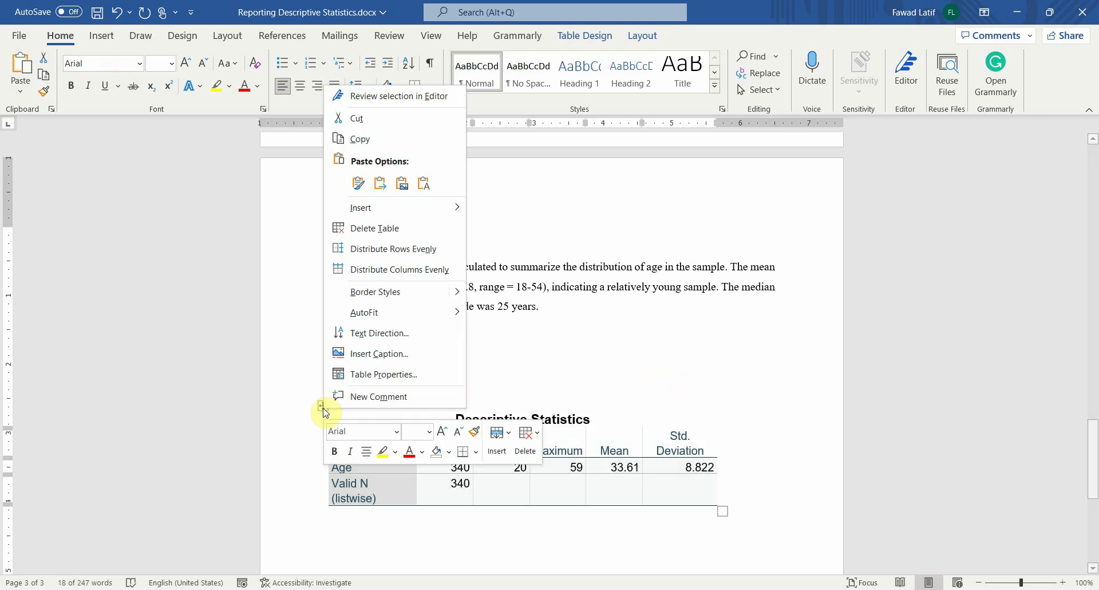
pyautogui.moveTo(445, 317)
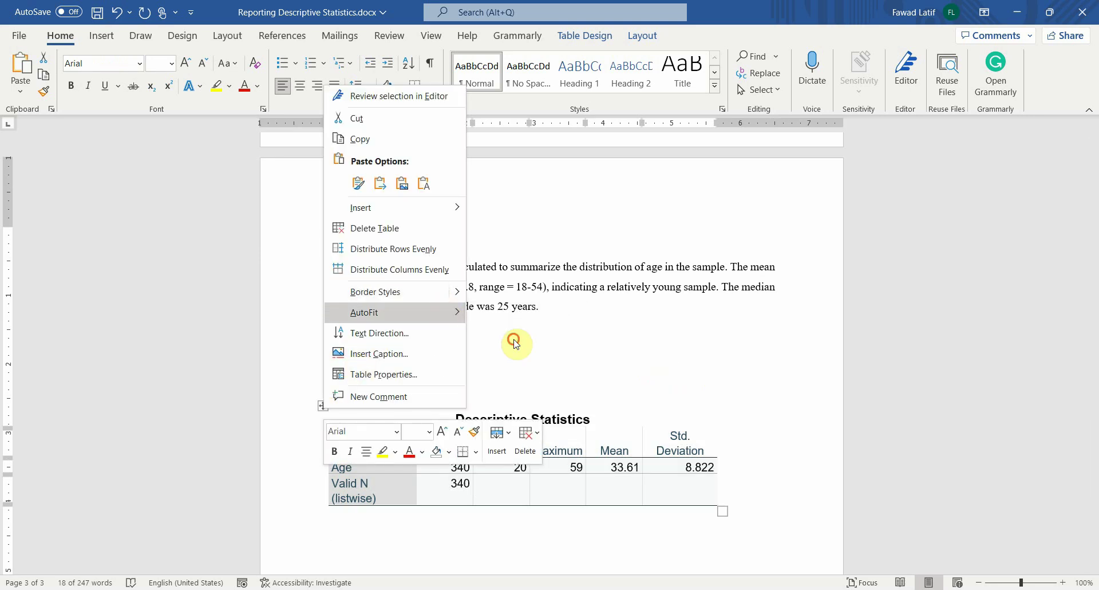
pyautogui.click(515, 335)
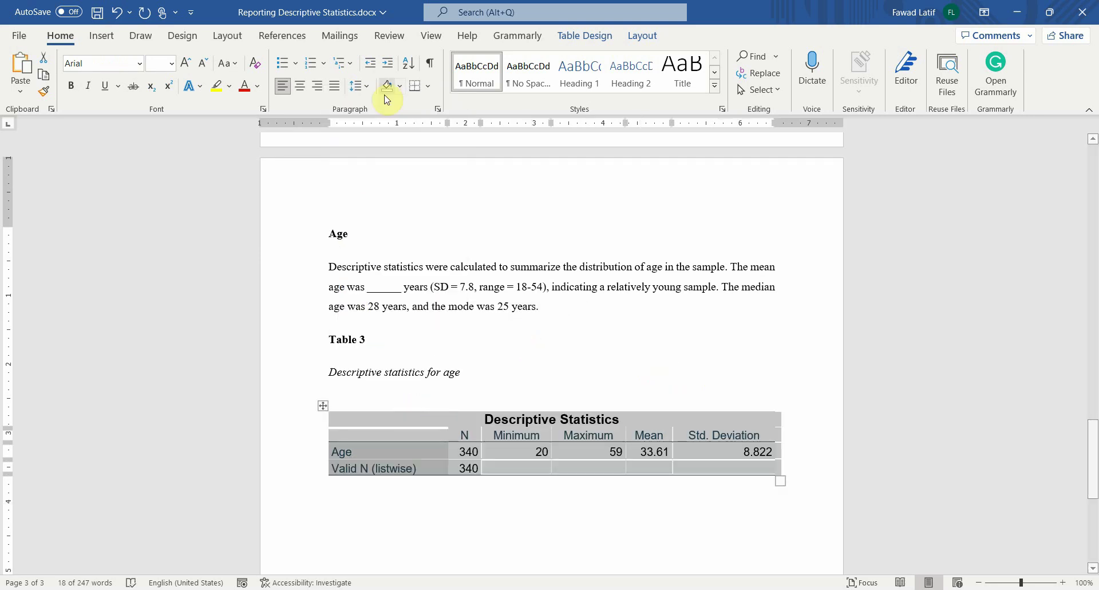
pyautogui.click(428, 86)
pyautogui.click(431, 206)
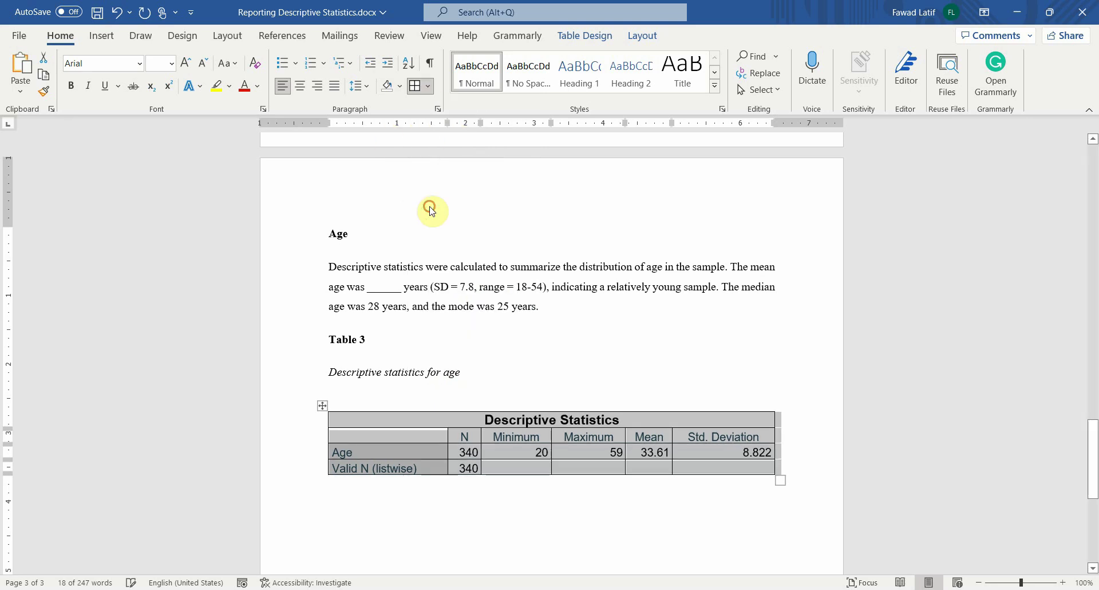
# - Delete the Descriptive Statistics title row and the Valid N (listwise) row
pyautogui.click(479, 420)
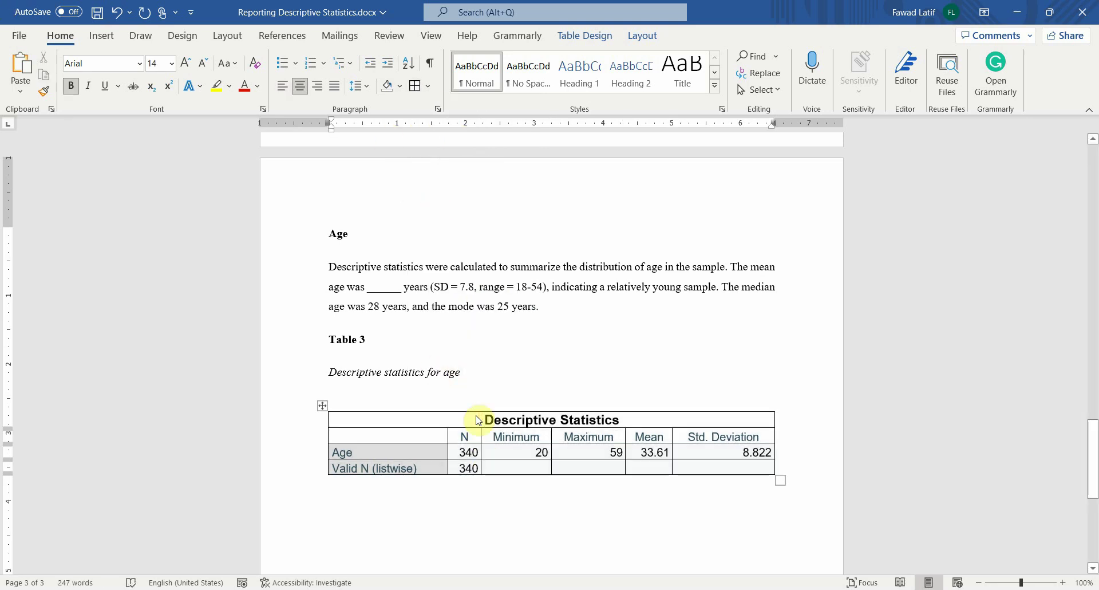
pyautogui.tripleClick(477, 416)
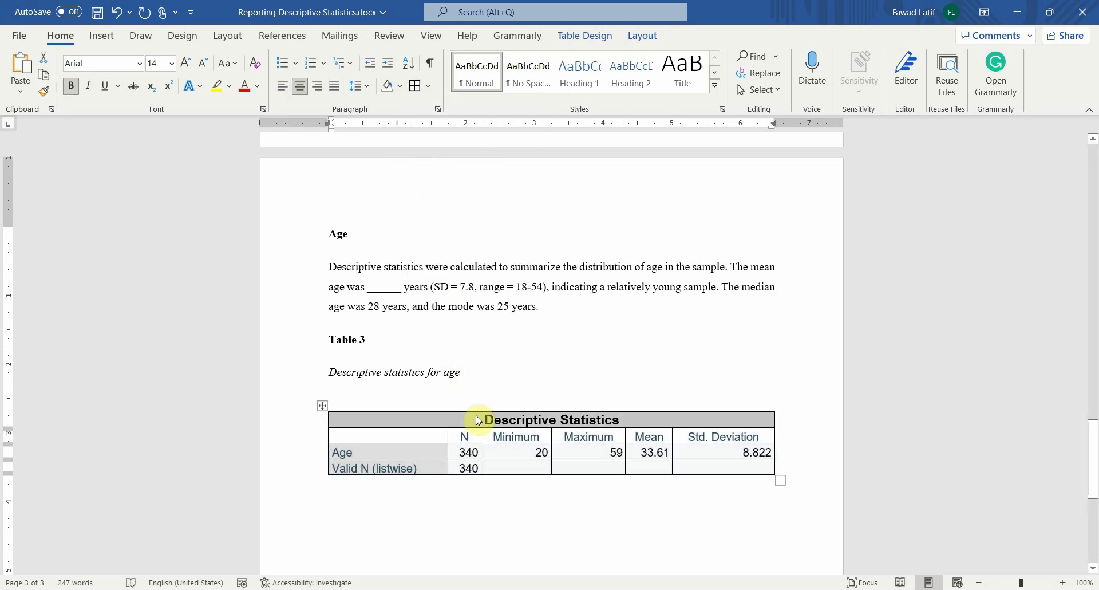
pyautogui.press('BackSpace')
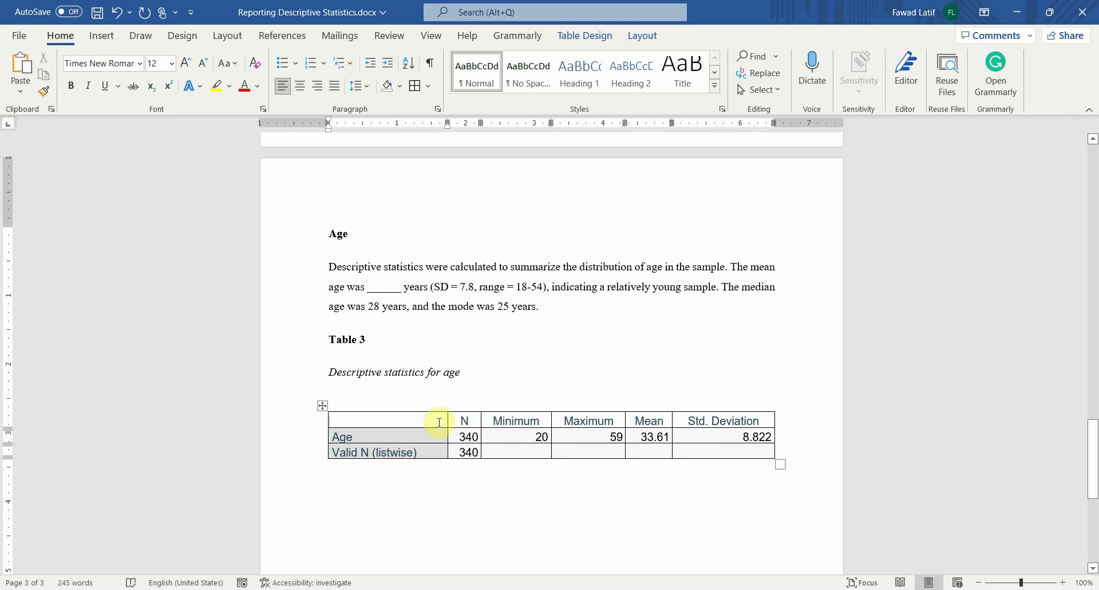
pyautogui.moveTo(363, 452); pyautogui.dragTo(779, 458)
pyautogui.press('BackSpace')
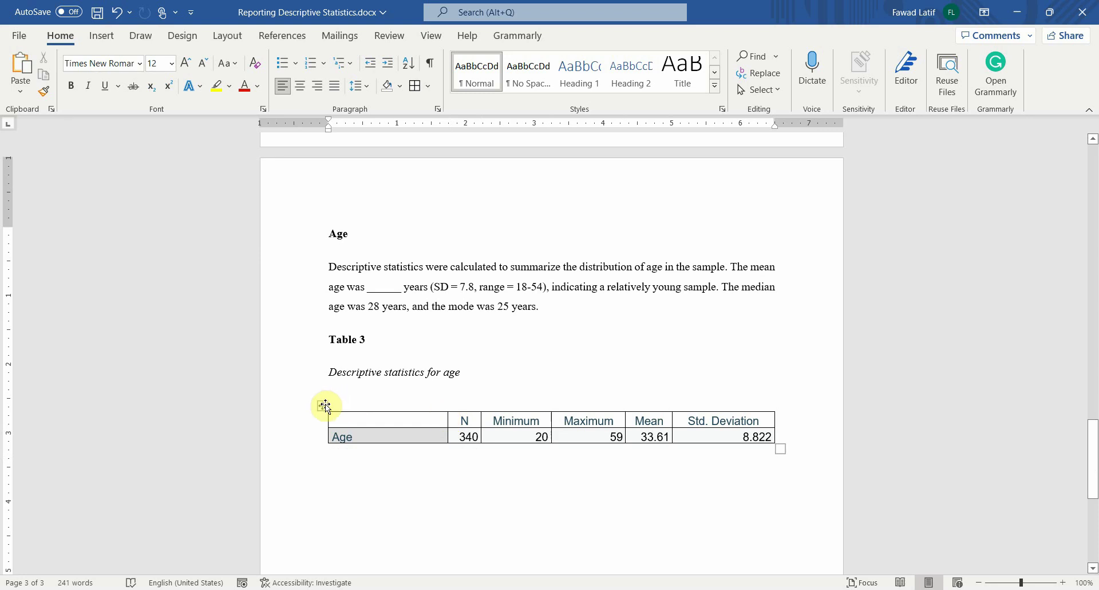
# - Apply the plain grid table style, clear all borders, then add top and bottom rules
pyautogui.click(322, 405)
pyautogui.click(591, 37)
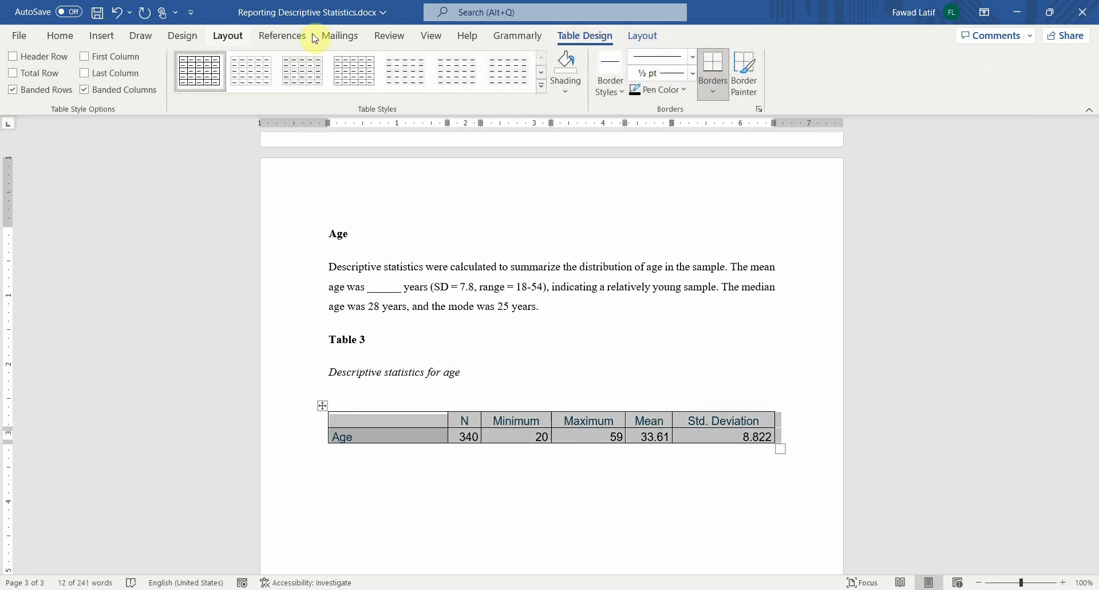
pyautogui.click(196, 70)
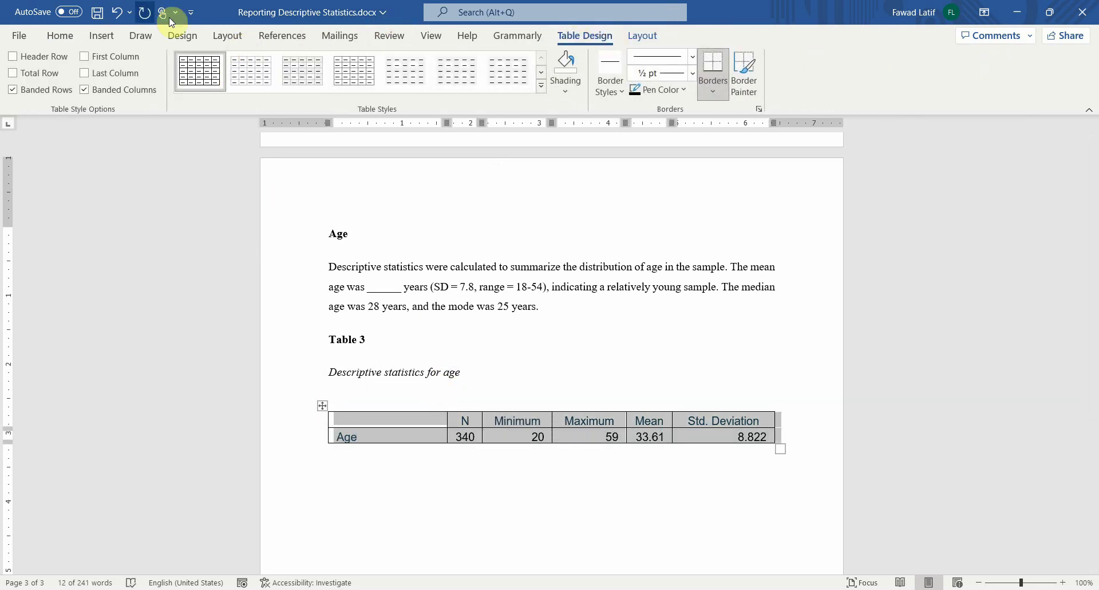
pyautogui.click(60, 36)
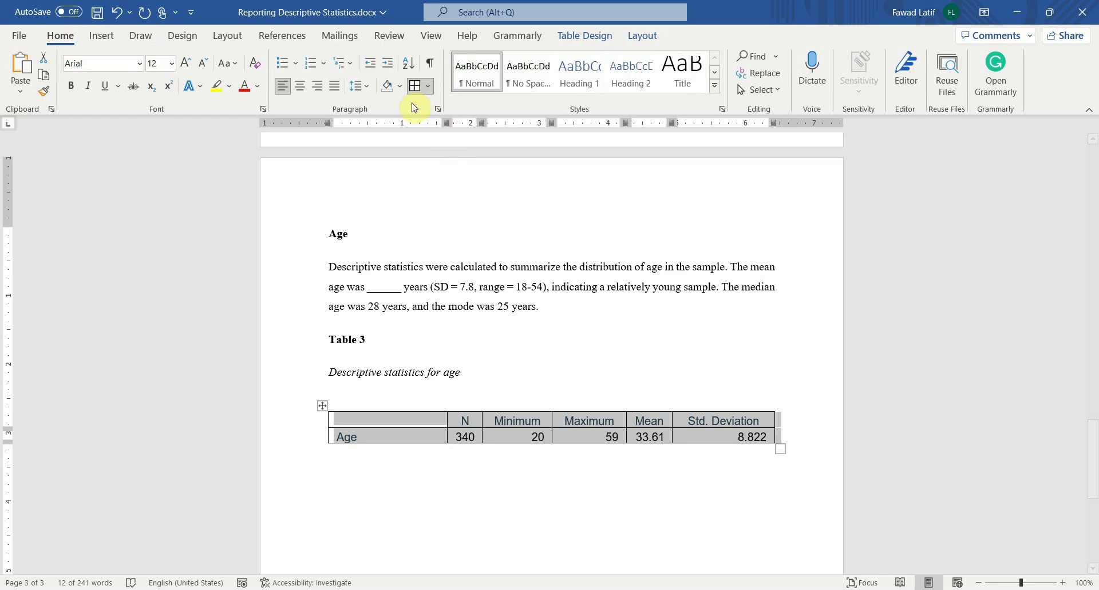
pyautogui.click(433, 87)
pyautogui.click(442, 184)
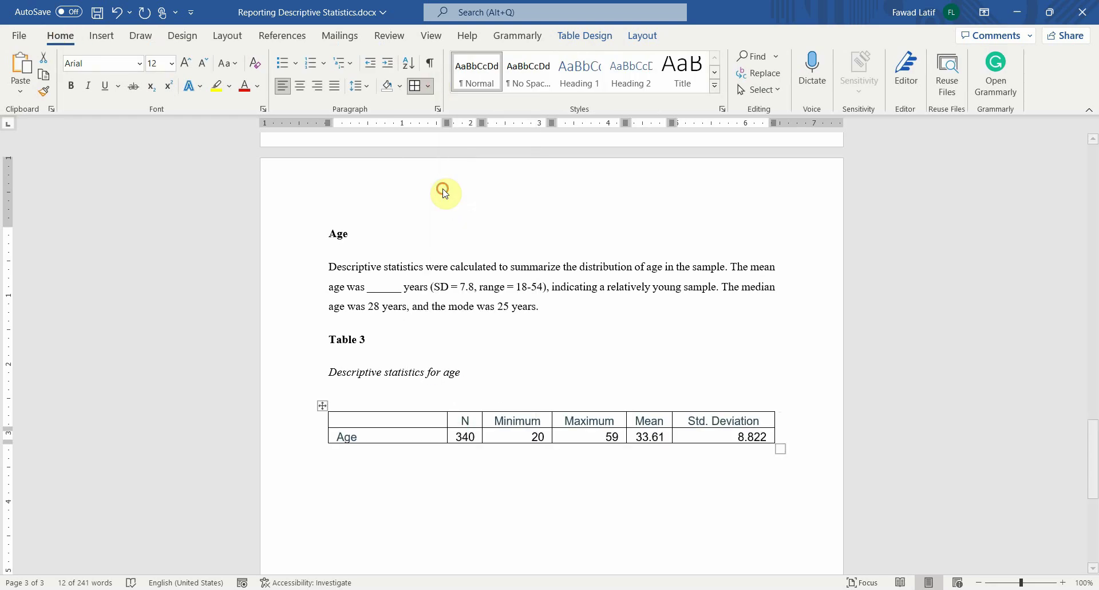
pyautogui.click(428, 86)
pyautogui.click(429, 106)
pyautogui.click(428, 86)
pyautogui.click(431, 126)
# - Add a rule under the header row and centre the N through Std. Deviation columns
pyautogui.click(422, 417)
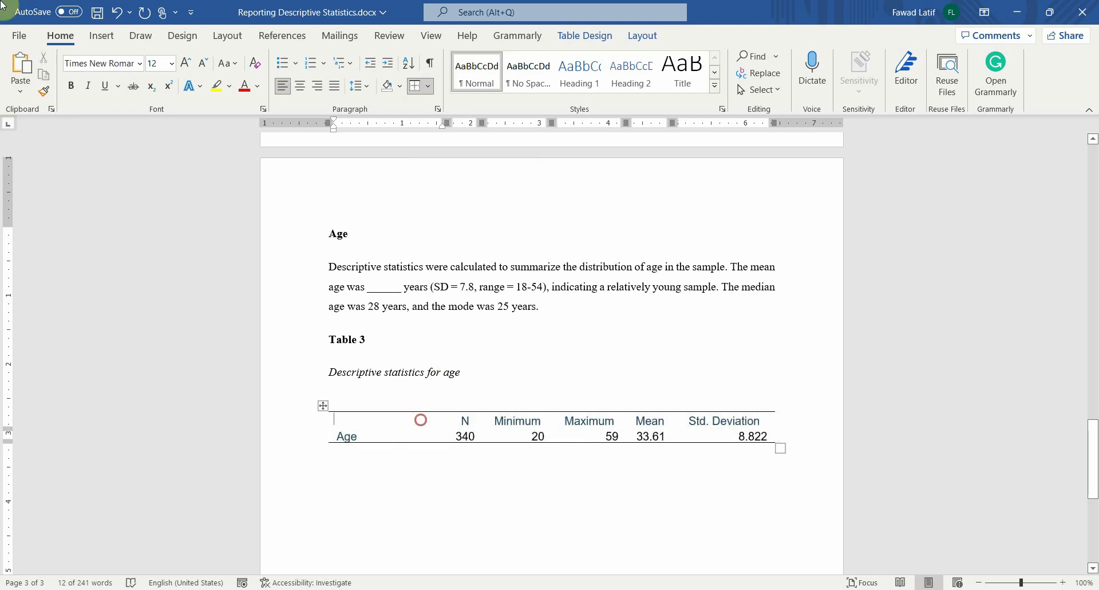
pyautogui.click(421, 420)
pyautogui.doubleClick(417, 420)
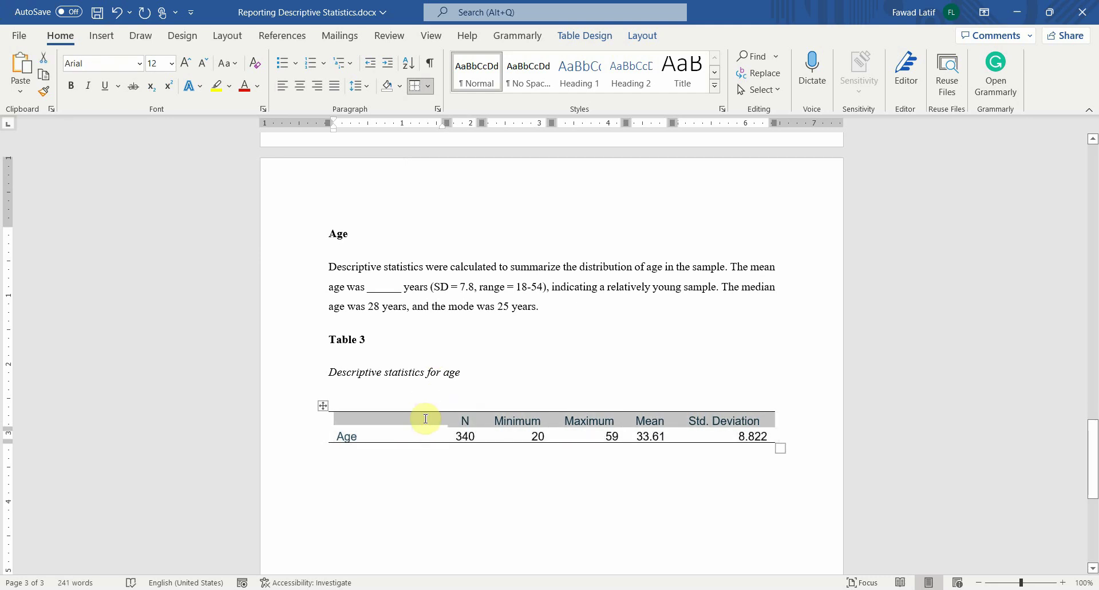
pyautogui.click(433, 94)
pyautogui.click(429, 105)
pyautogui.click(467, 423)
pyautogui.moveTo(465, 419); pyautogui.dragTo(697, 429)
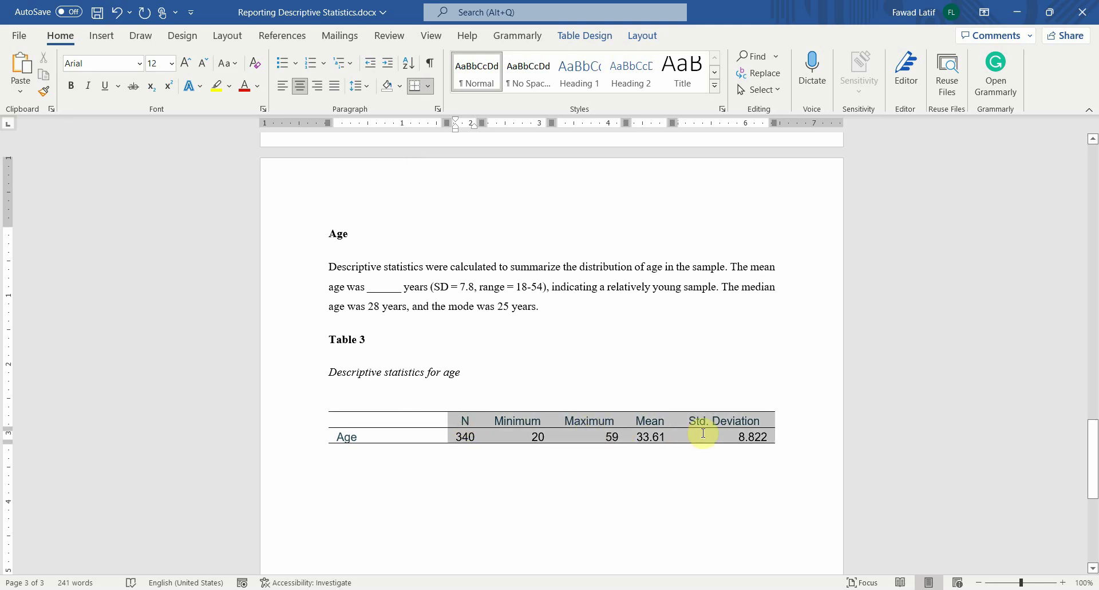
pyautogui.click(308, 92)
# - Remove the empty paragraph above the table and set the whole table in Times New Roman
pyautogui.click(370, 395)
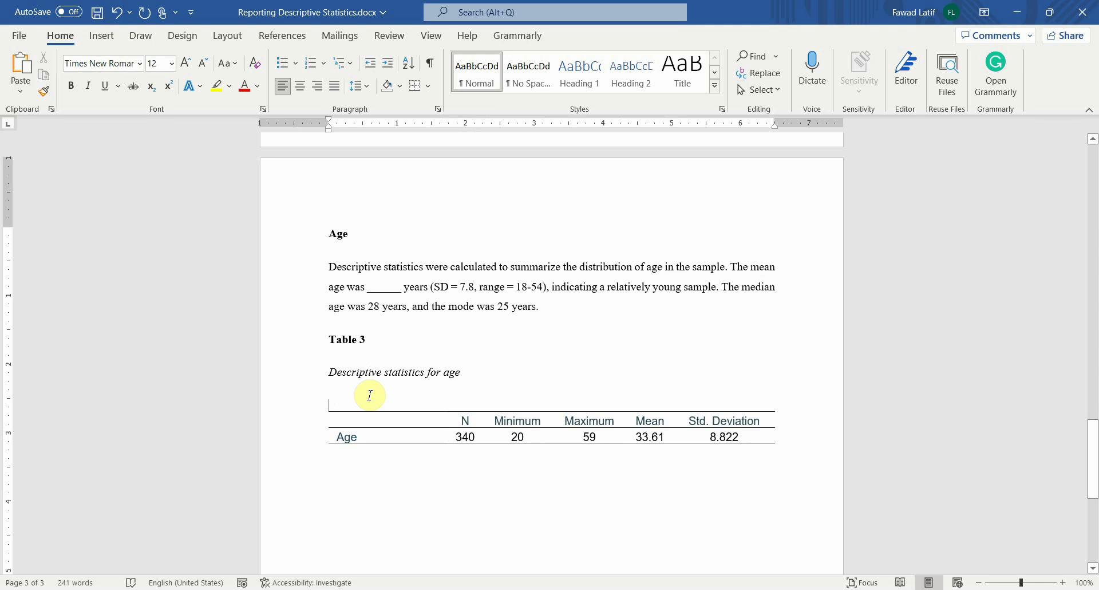
pyautogui.press('Delete')
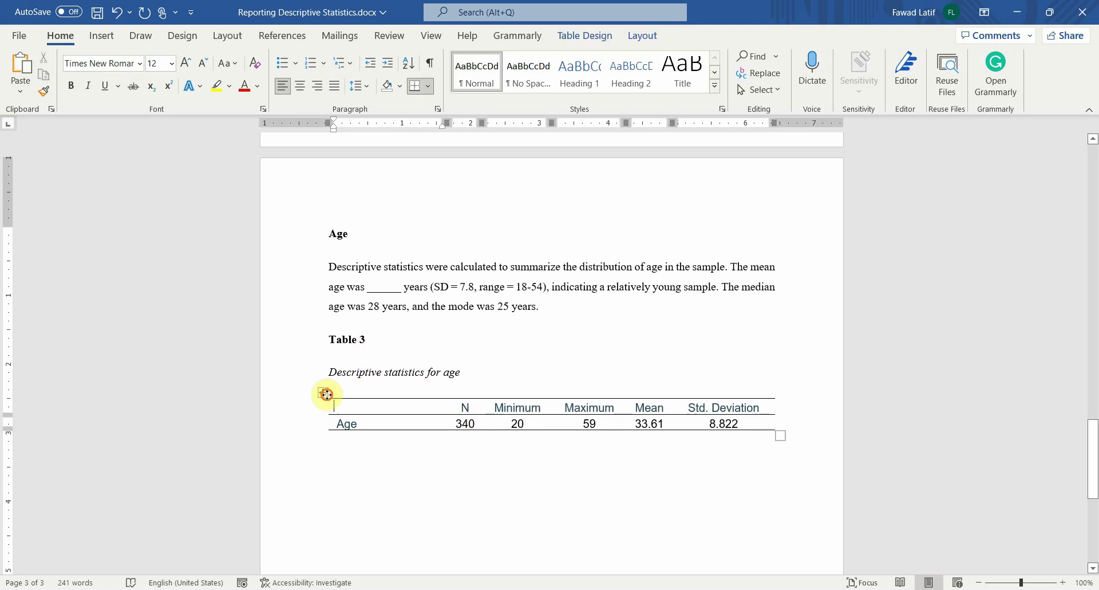
pyautogui.click(323, 393)
pyautogui.click(115, 66)
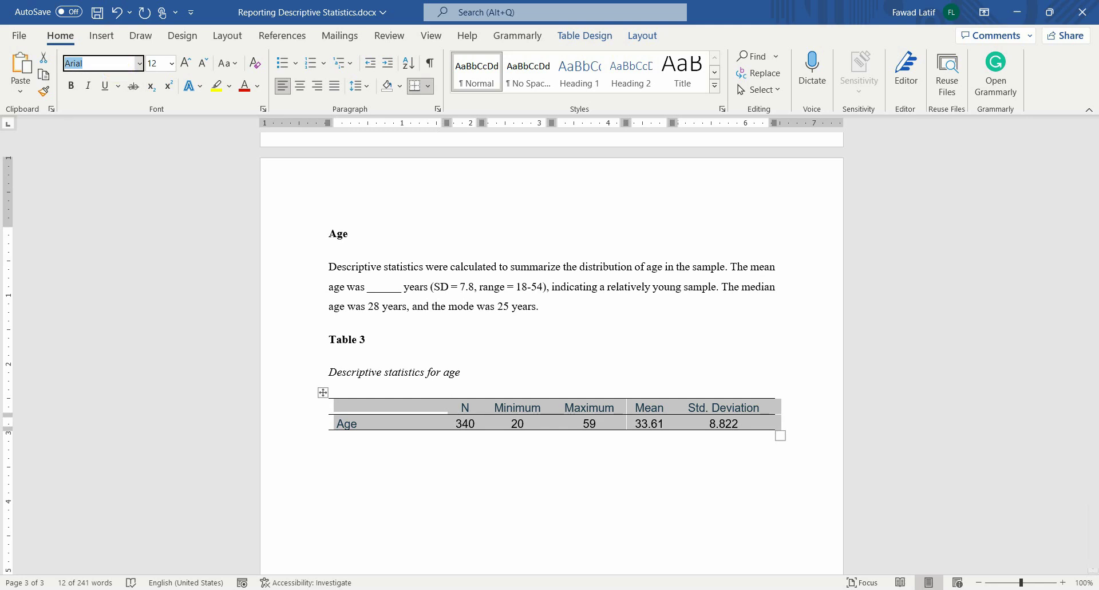
pyautogui.write('Times New Roman')
pyautogui.press('Return')
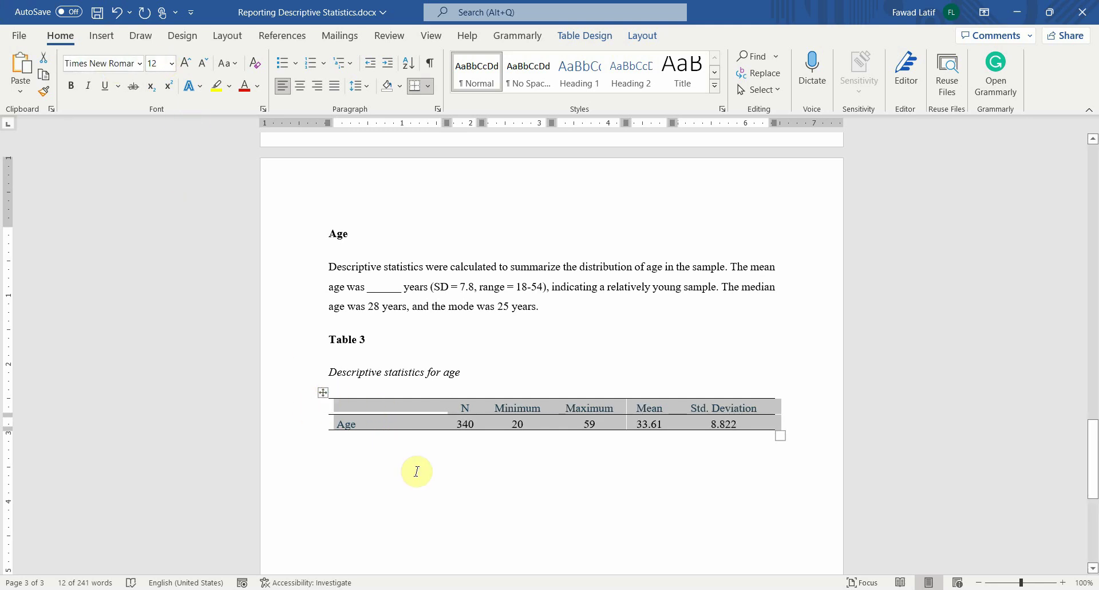
pyautogui.click(587, 415)
pyautogui.click(1060, 582)
pyautogui.click(1060, 582)
pyautogui.click(1060, 582)
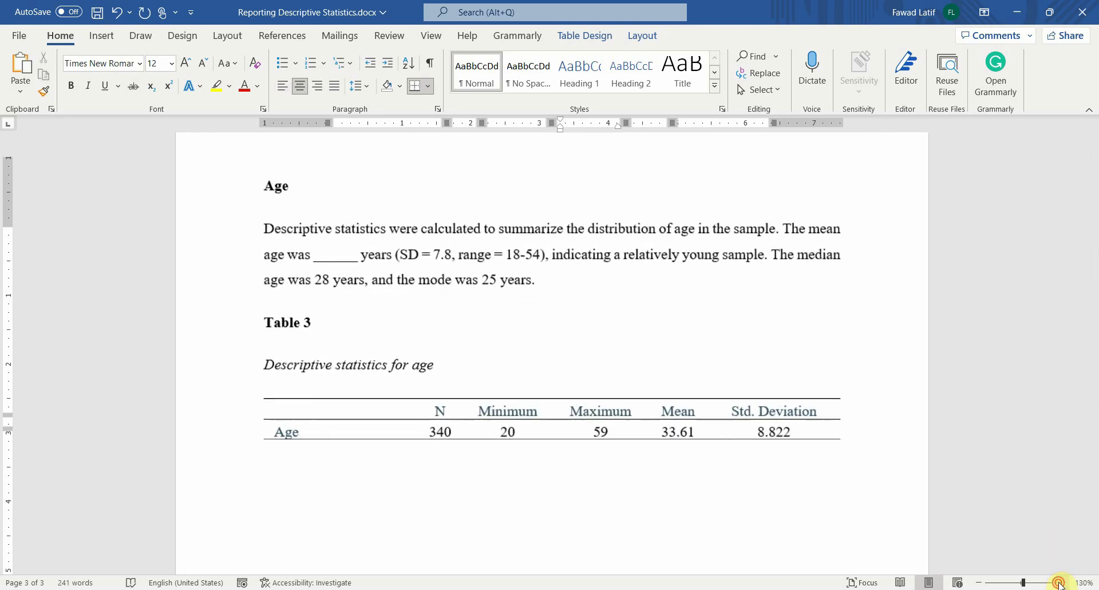
pyautogui.click(1060, 583)
pyautogui.click(1060, 582)
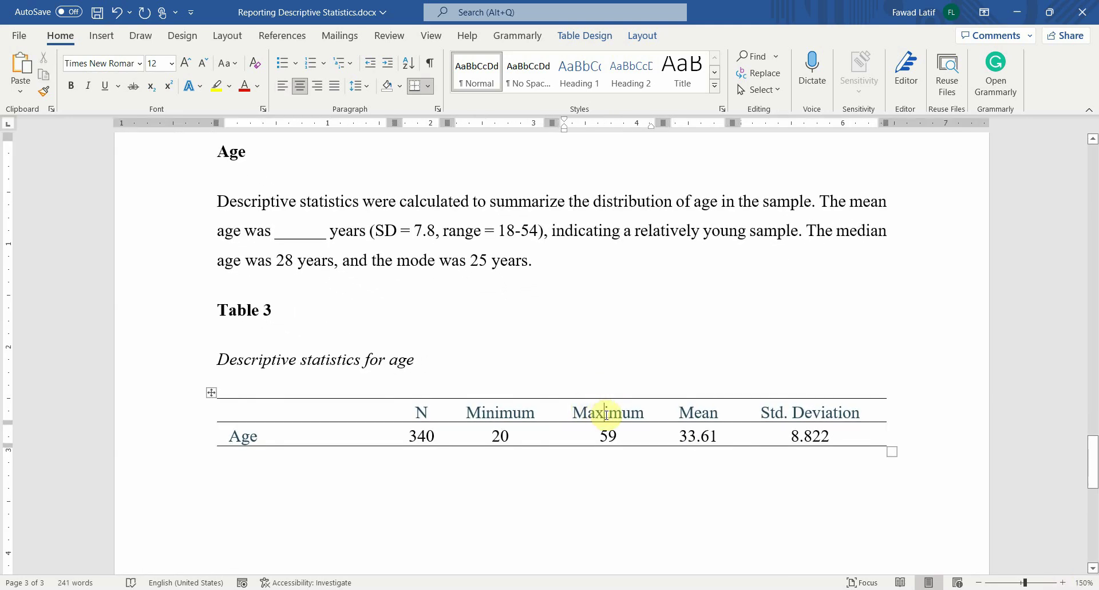
# - Select the whole document and check the font colour choices without applying one
pyautogui.hotkey('ctrl', 'a')
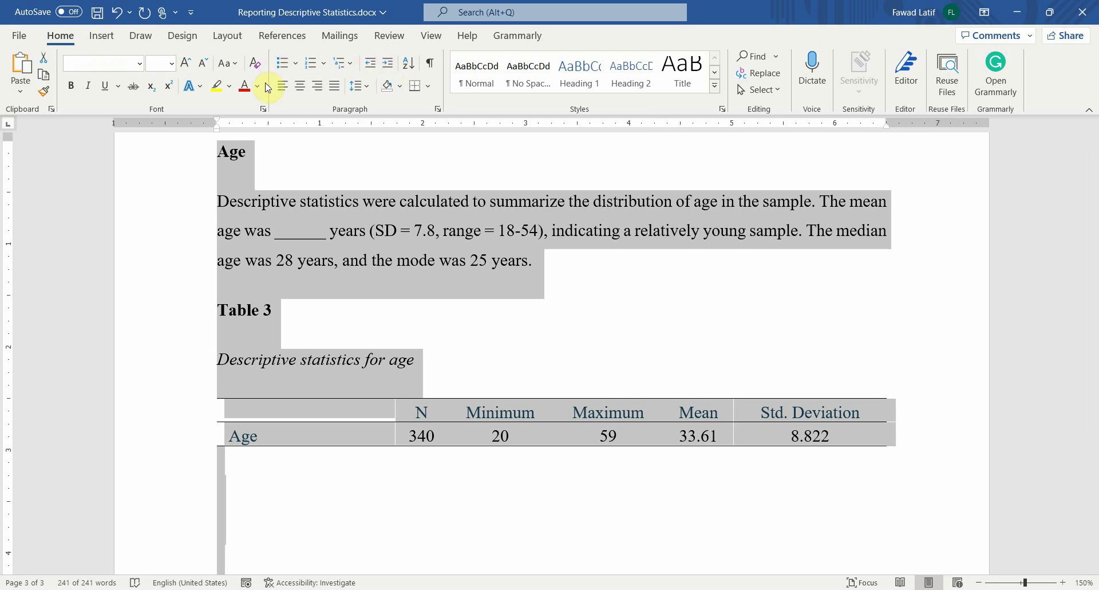
pyautogui.click(265, 90)
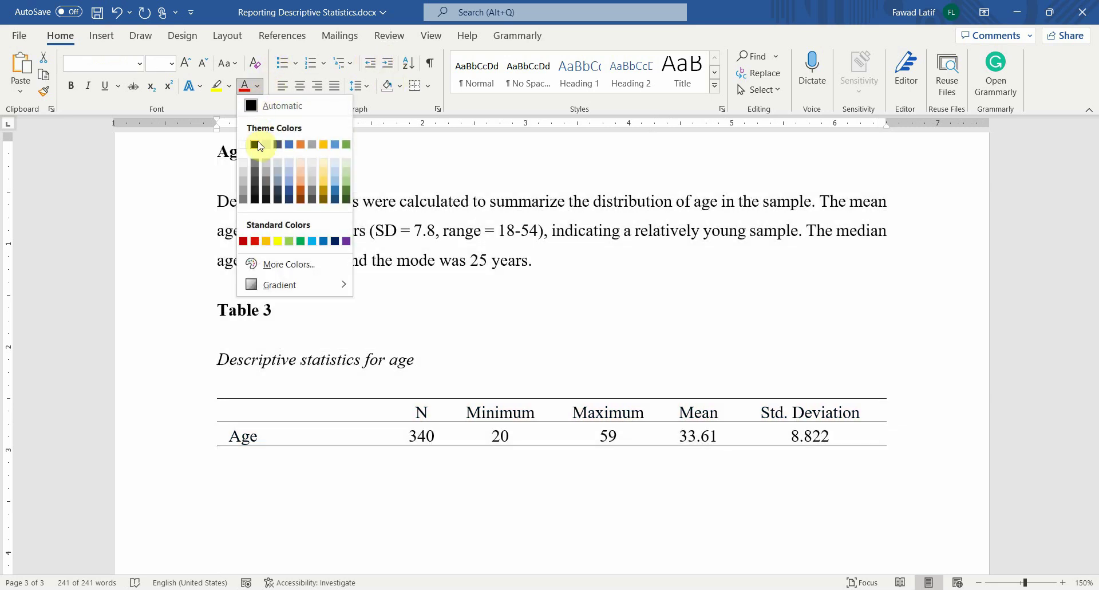
pyautogui.press('Escape')
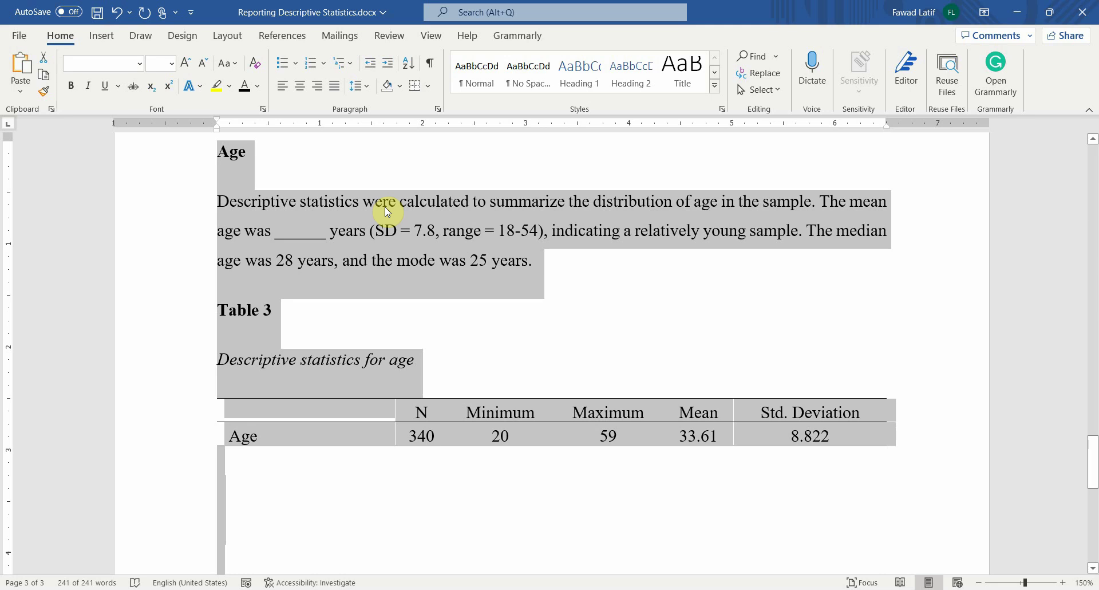
pyautogui.click(314, 204)
pyautogui.click(220, 201)
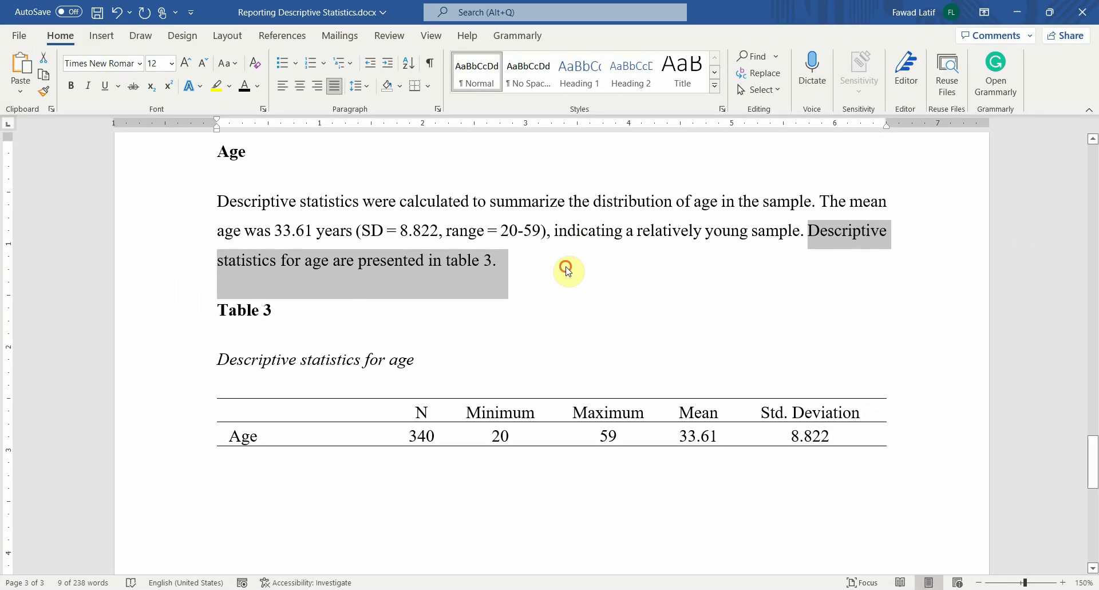
# - Finish the Age paragraph's table 3 reference and save the report
pyautogui.click(574, 217)
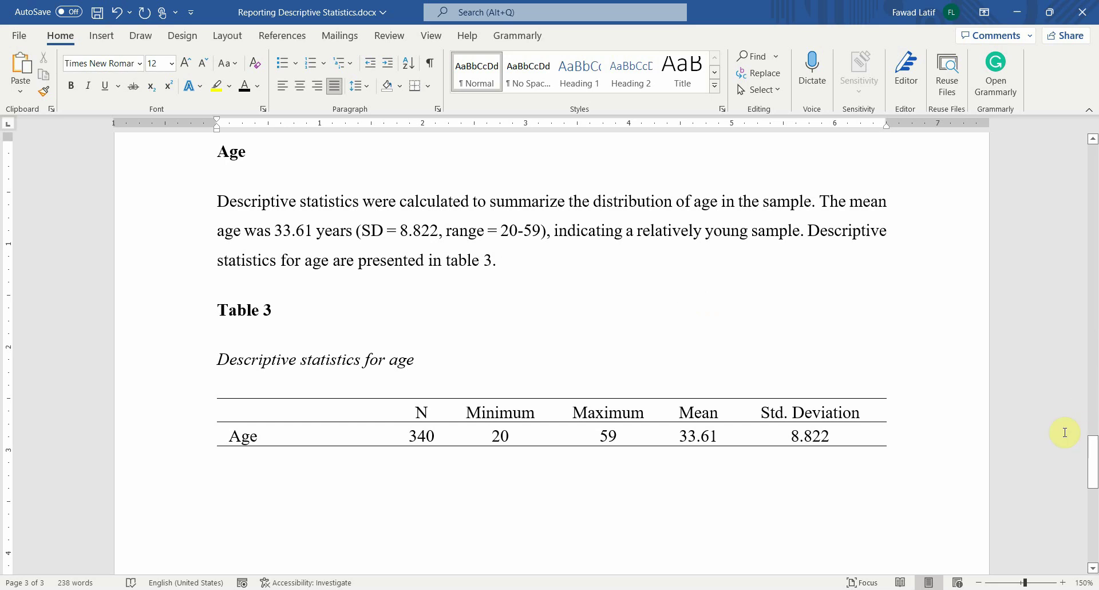
pyautogui.hotkey('ctrl', 's')
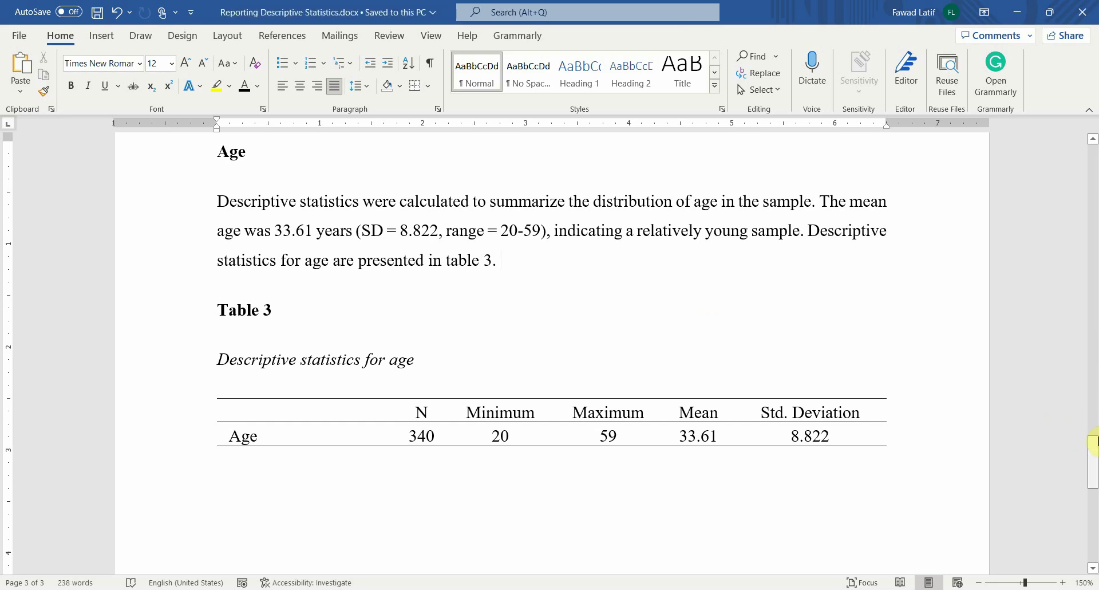
pyautogui.moveTo(1093, 448); pyautogui.dragTo(1093, 172)
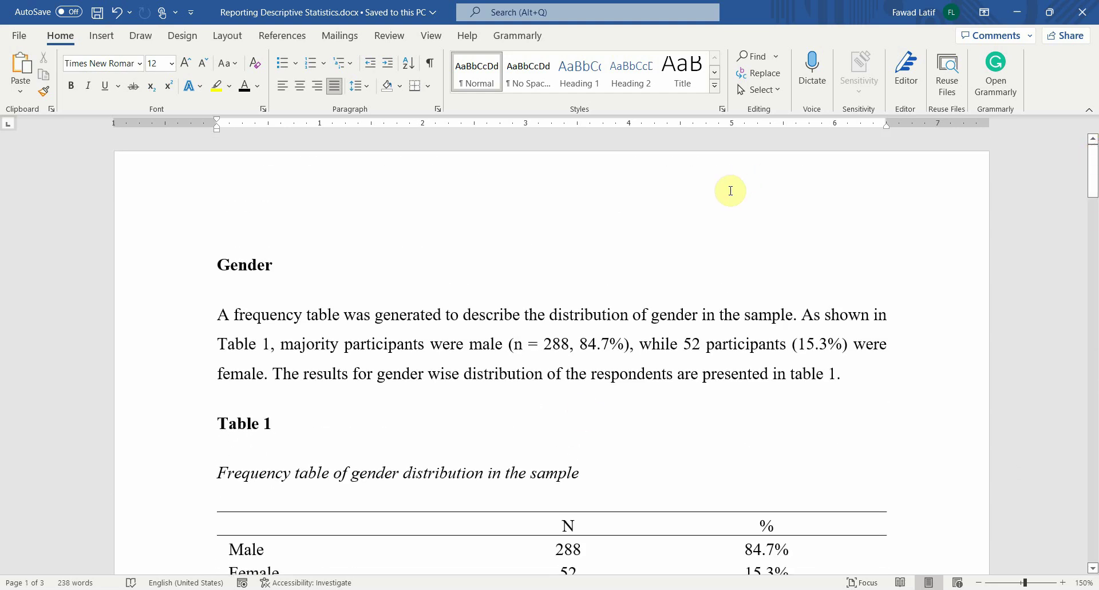
# - Switch to the SPSS output window and copy the AgeGR frequency bar chart
pyautogui.click(542, 589)
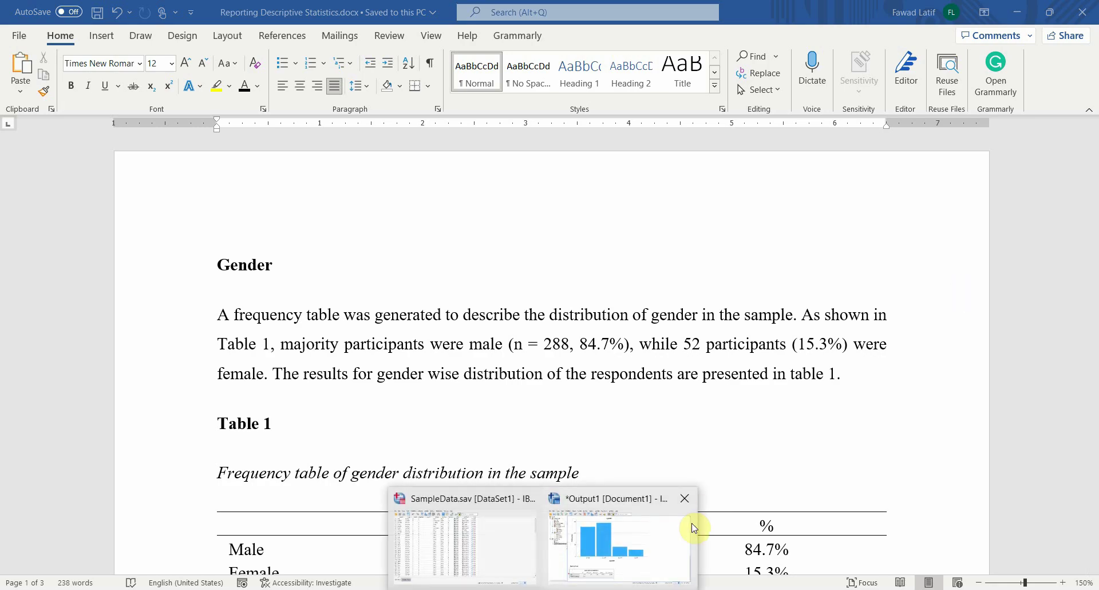
pyautogui.click(624, 561)
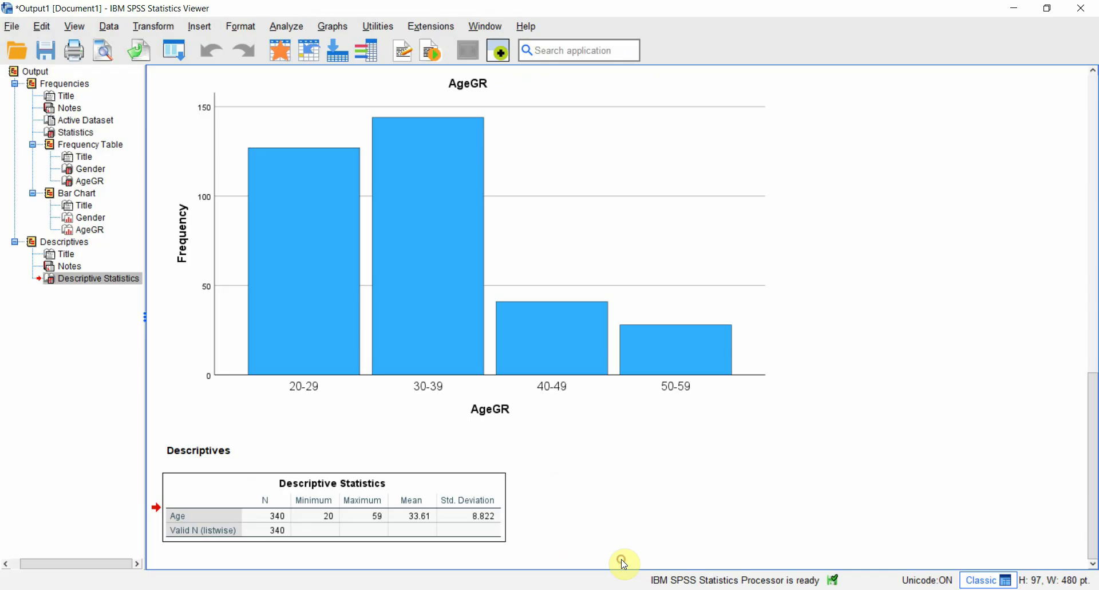
pyautogui.doubleClick(617, 95)
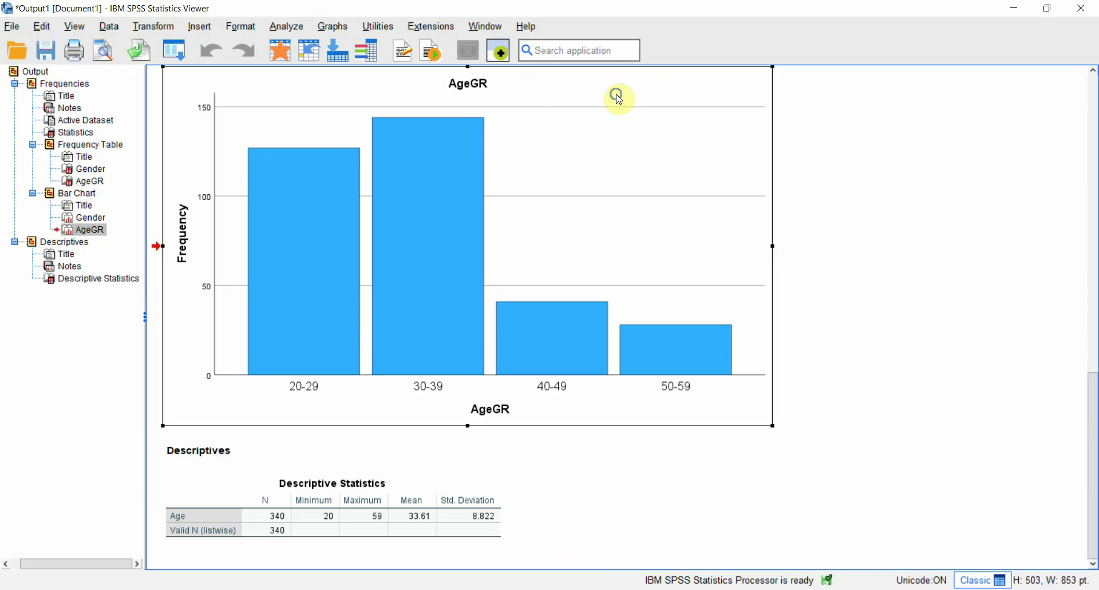
pyautogui.rightClick(617, 95)
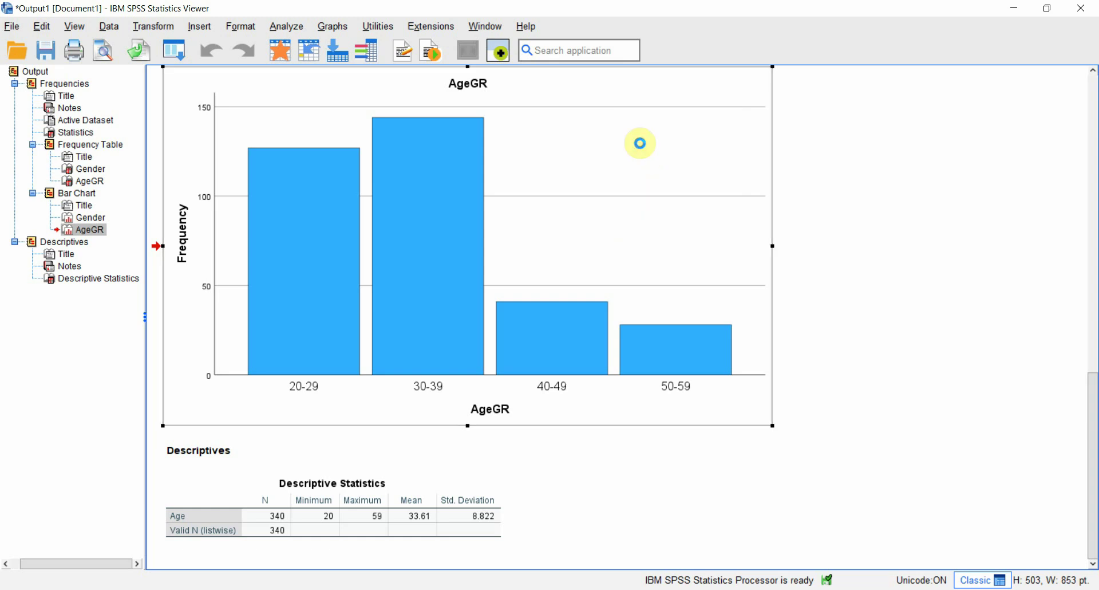
# - Paste the AgeGR bar chart below the Table 2 note and start its caption 'Figure 1. Age Distribution of the Resp'
pyautogui.click(509, 544)
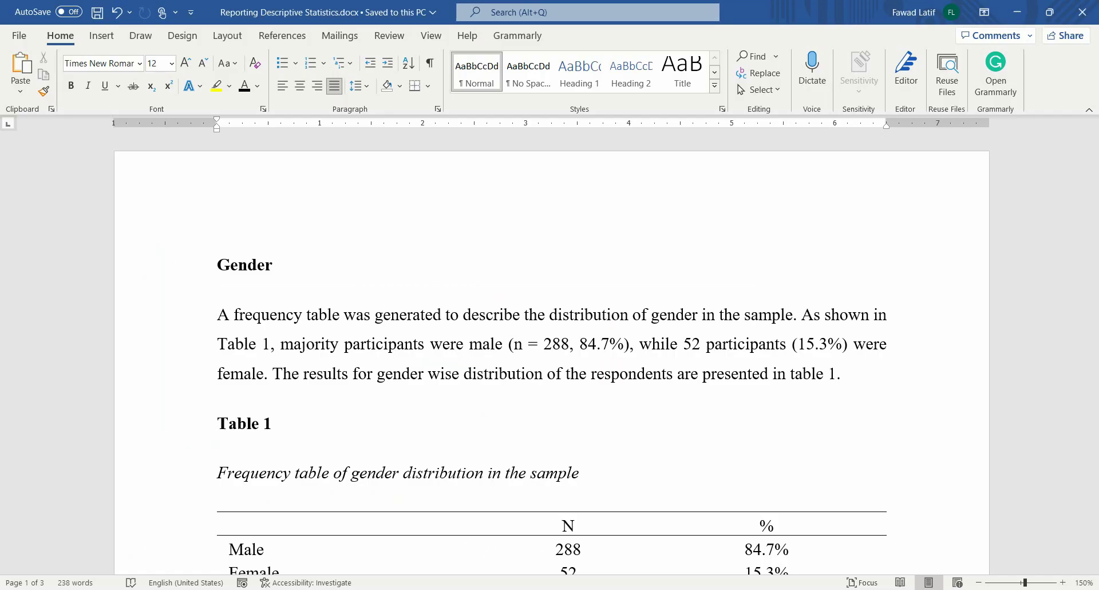
pyautogui.scroll(-15, 595, 358)
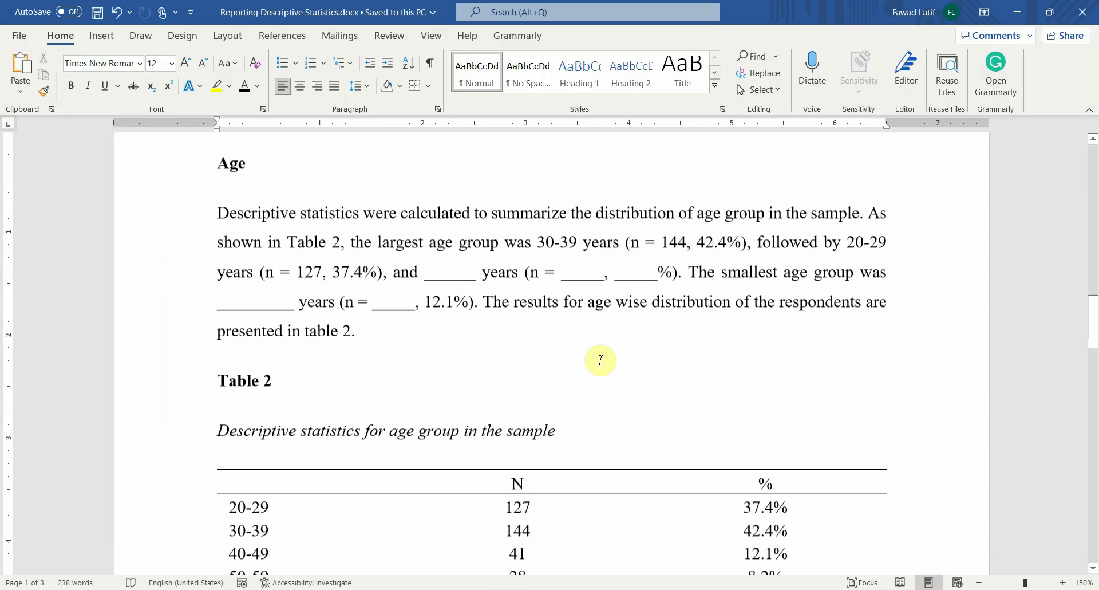
pyautogui.click(478, 343)
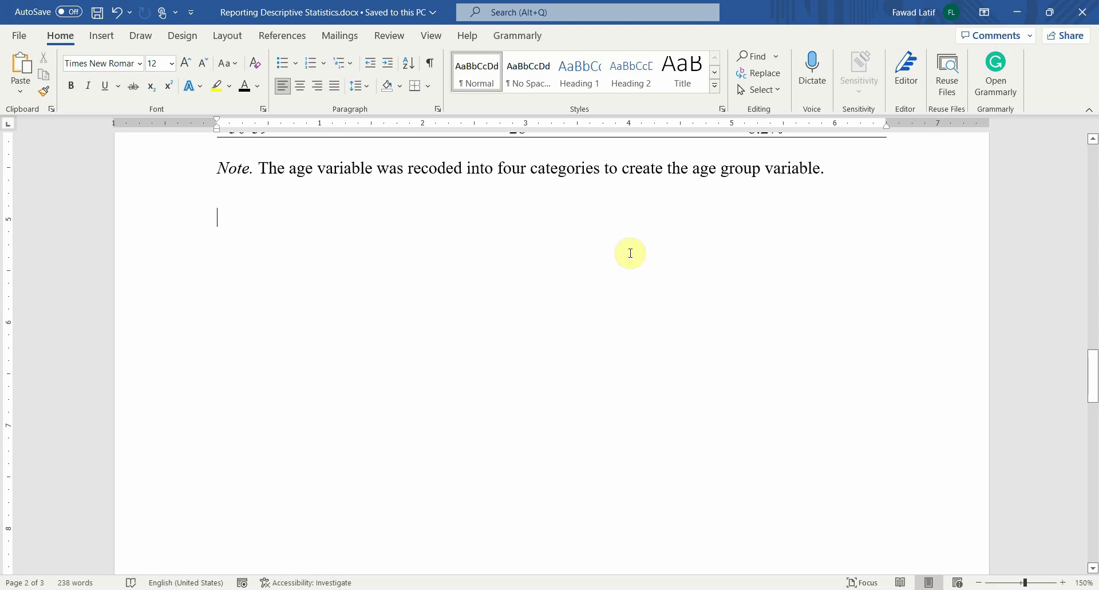
pyautogui.hotkey('ctrl', 'v')
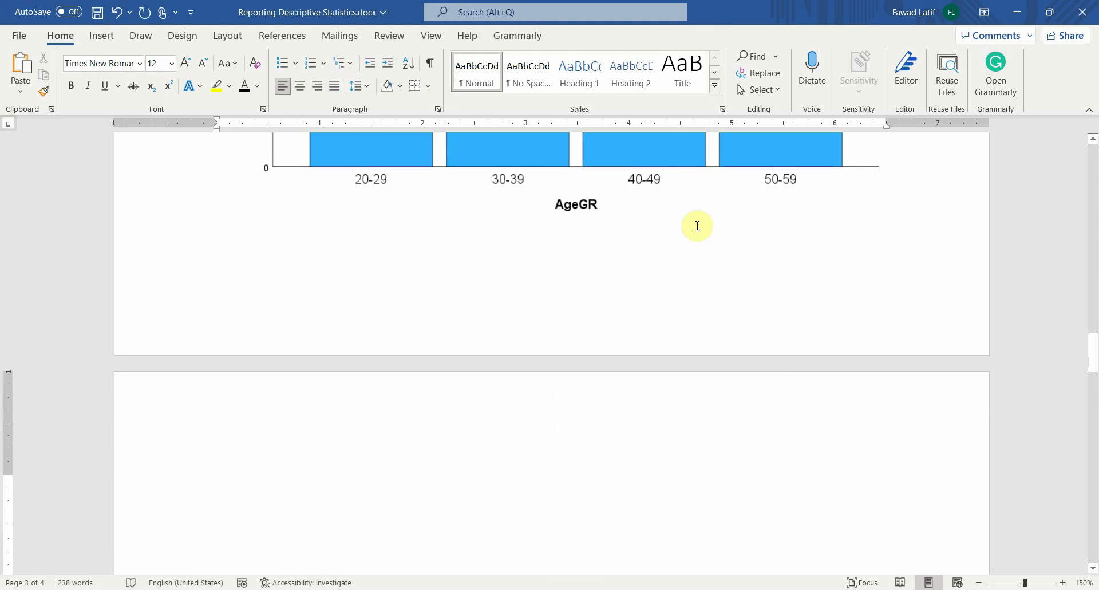
pyautogui.click(848, 167)
pyautogui.click(933, 193)
pyautogui.press('Return')
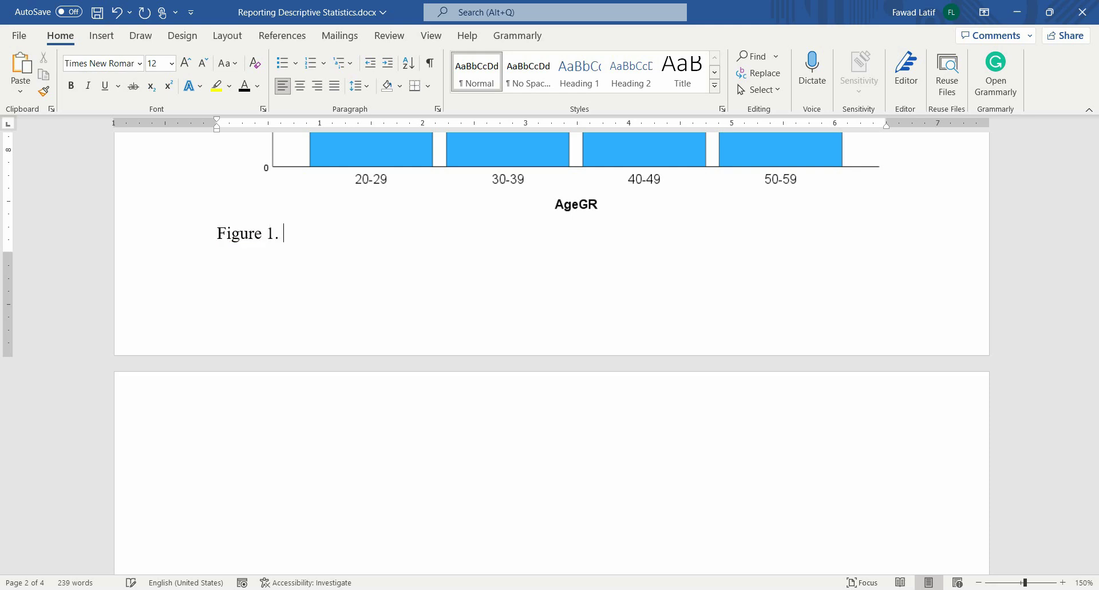
pyautogui.write('Figure 1. Age Distribution ')
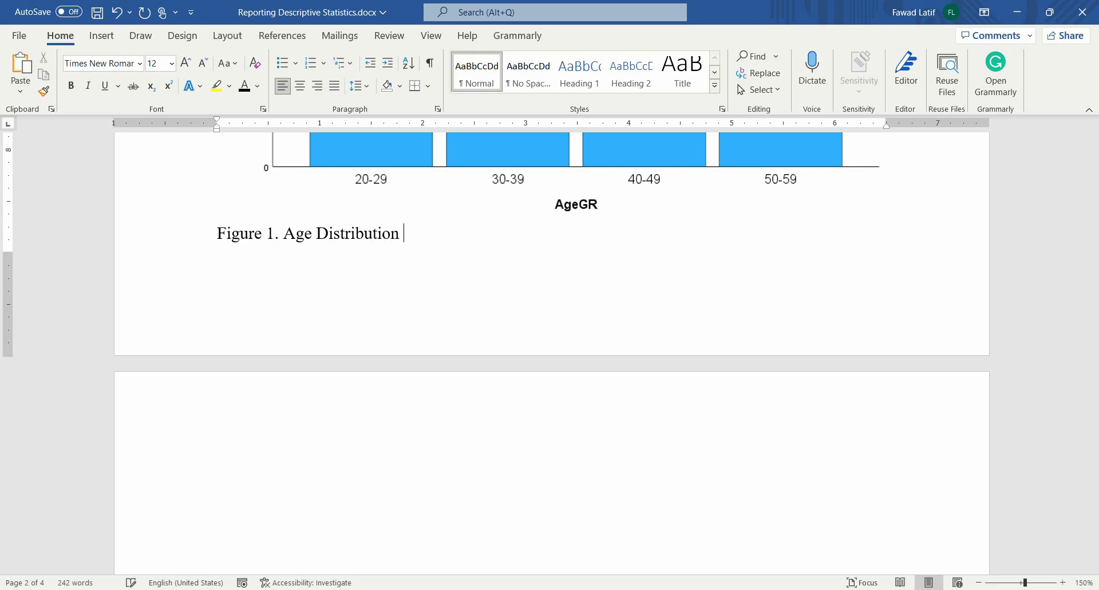
pyautogui.write('of the Respondents')
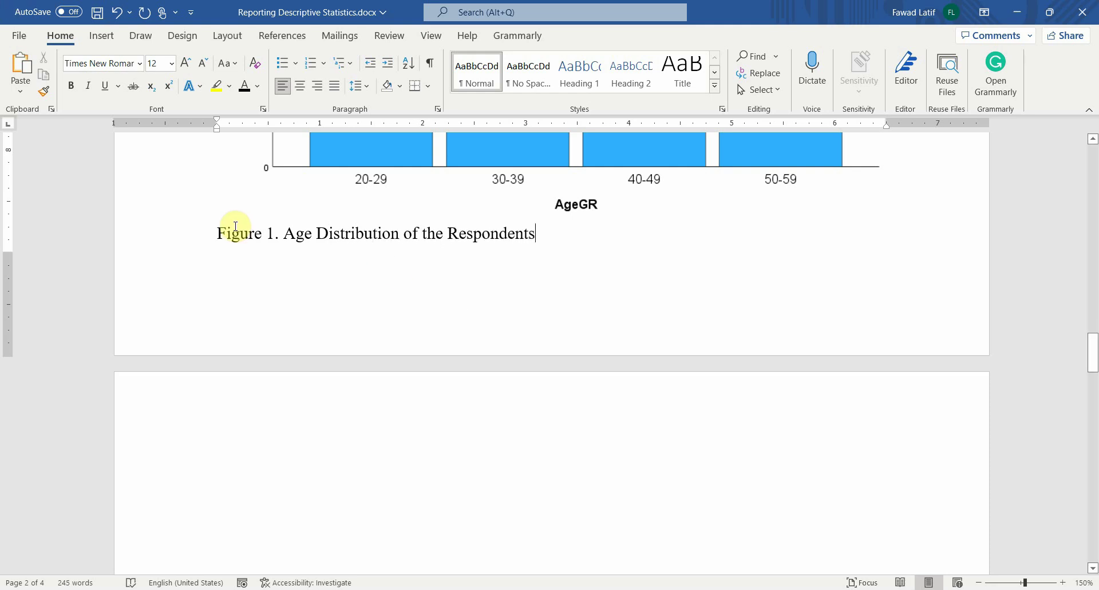
# - Move the Figure 1 caption above the chart and drop the period after 'Figure 1'
pyautogui.click(218, 234)
pyautogui.keyDown('shift'); pyautogui.click(235, 258); pyautogui.keyUp('shift')
pyautogui.hotkey('ctrl', 'c')
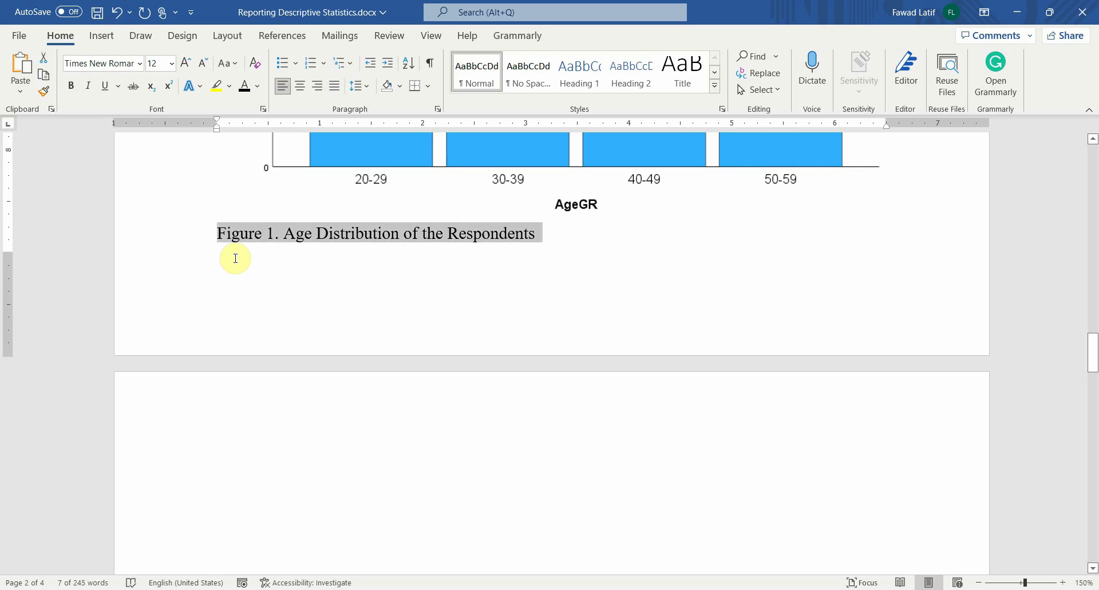
pyautogui.press('Delete')
pyautogui.scroll(6, 235, 258)
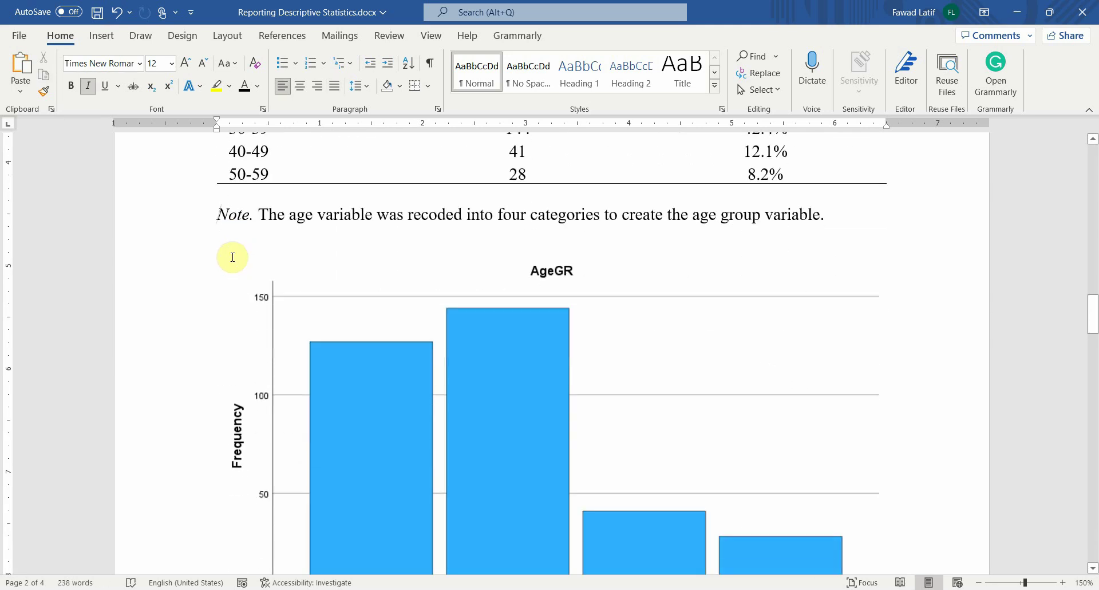
pyautogui.press('Down')
pyautogui.press('Delete')
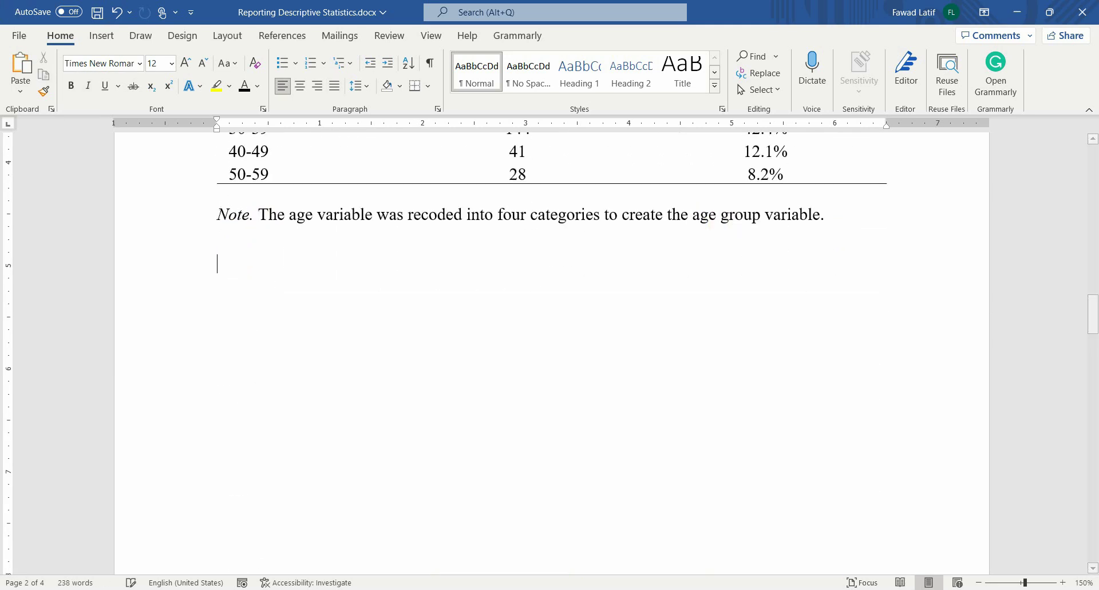
pyautogui.hotkey('ctrl', 'v')
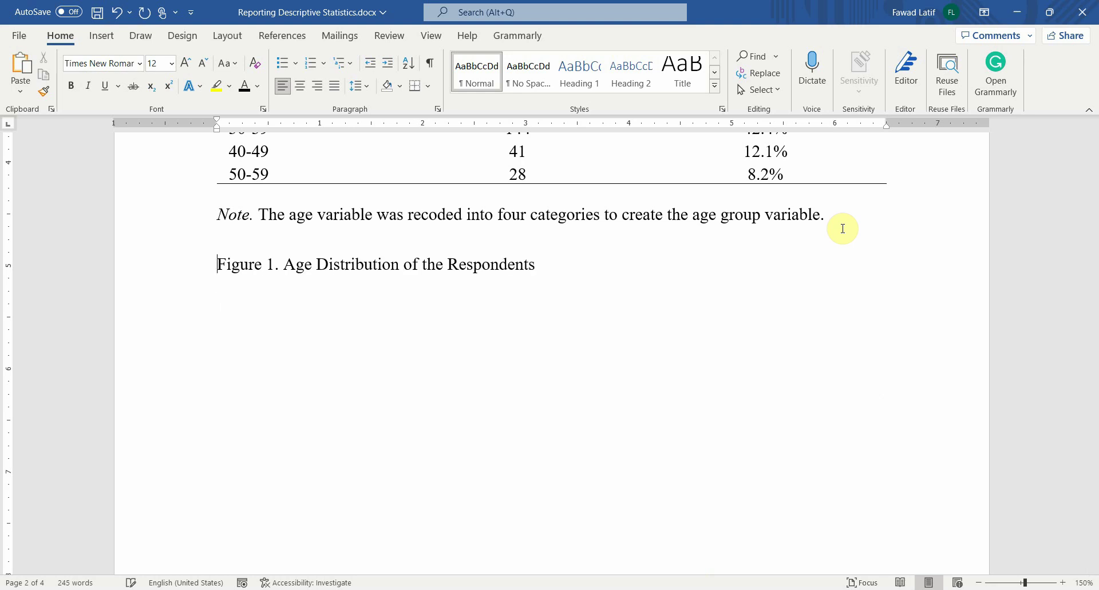
pyautogui.press('Delete')
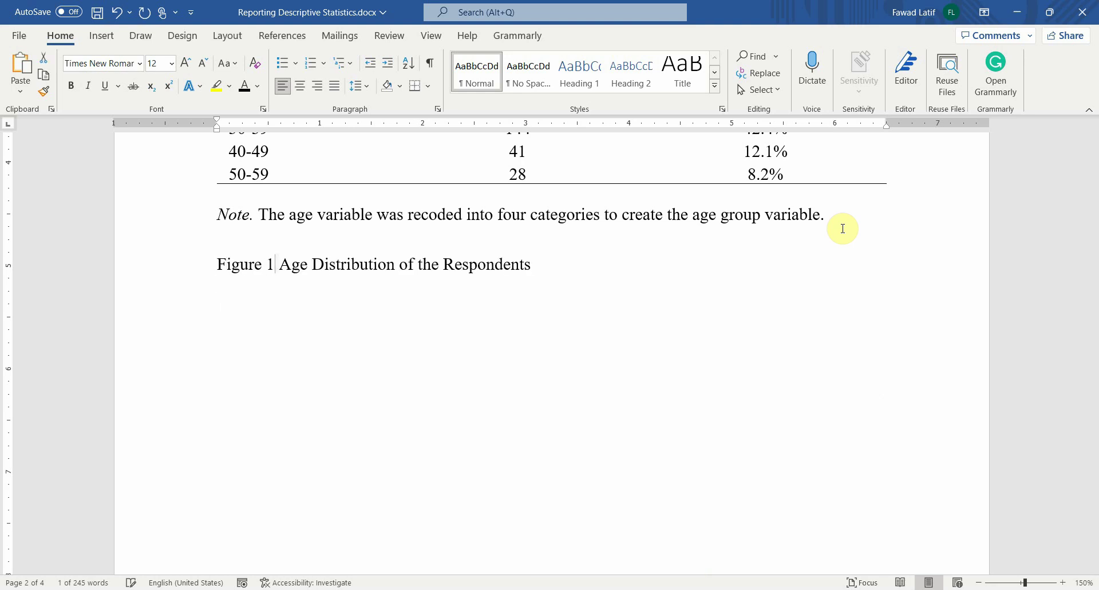
# - Put the title on its own line in italics and make the 'Figure 1' label bold
pyautogui.press('Return')
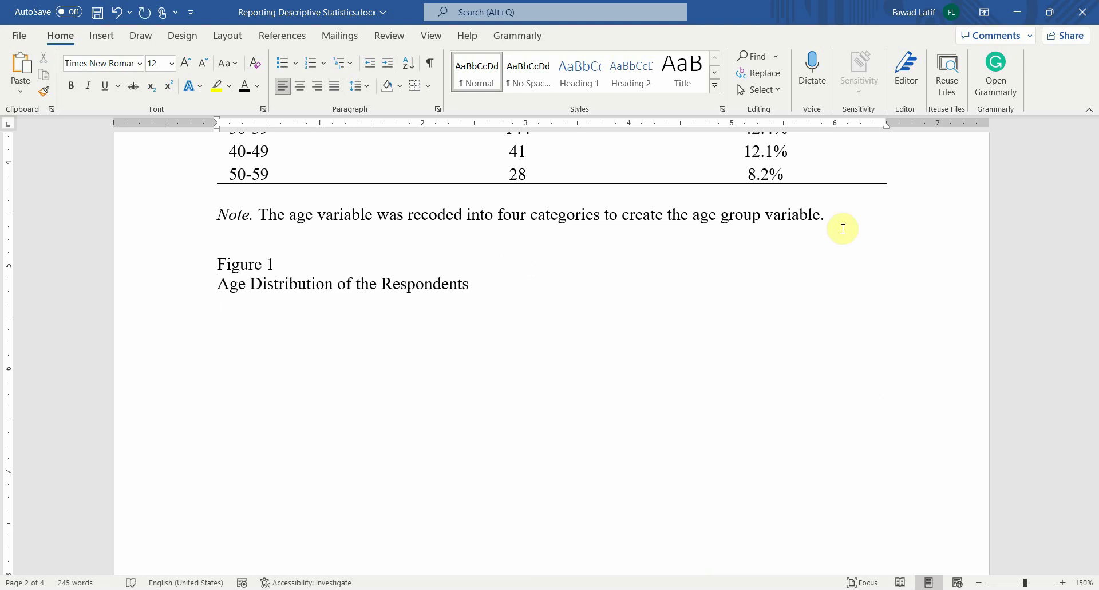
pyautogui.press('Return')
pyautogui.hotkey('shift', 'Down')
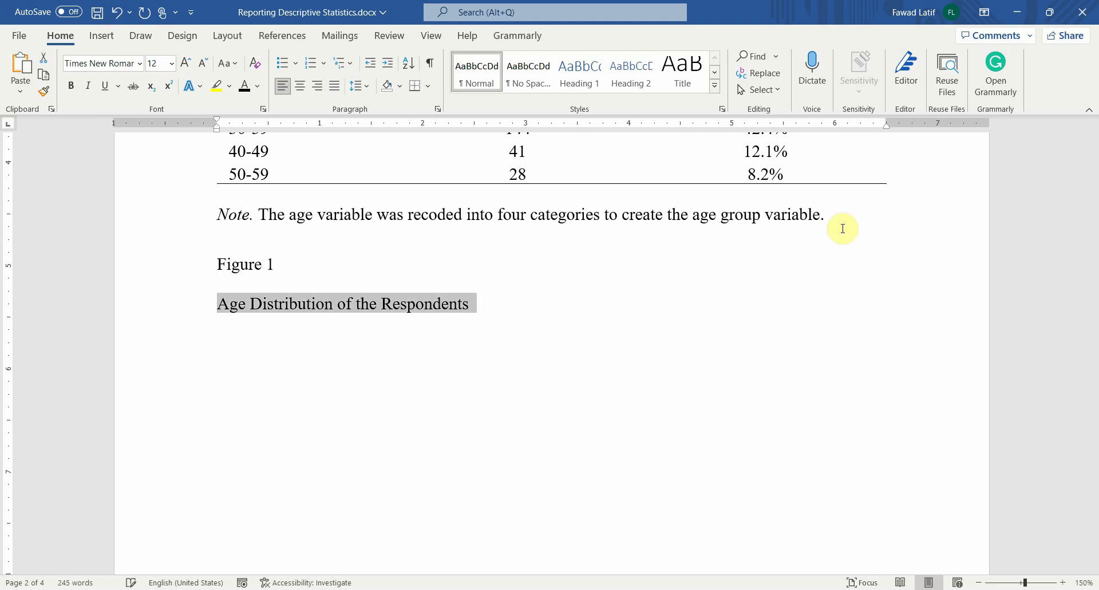
pyautogui.hotkey('ctrl', 'i')
pyautogui.press('Up')
pyautogui.press('Up')
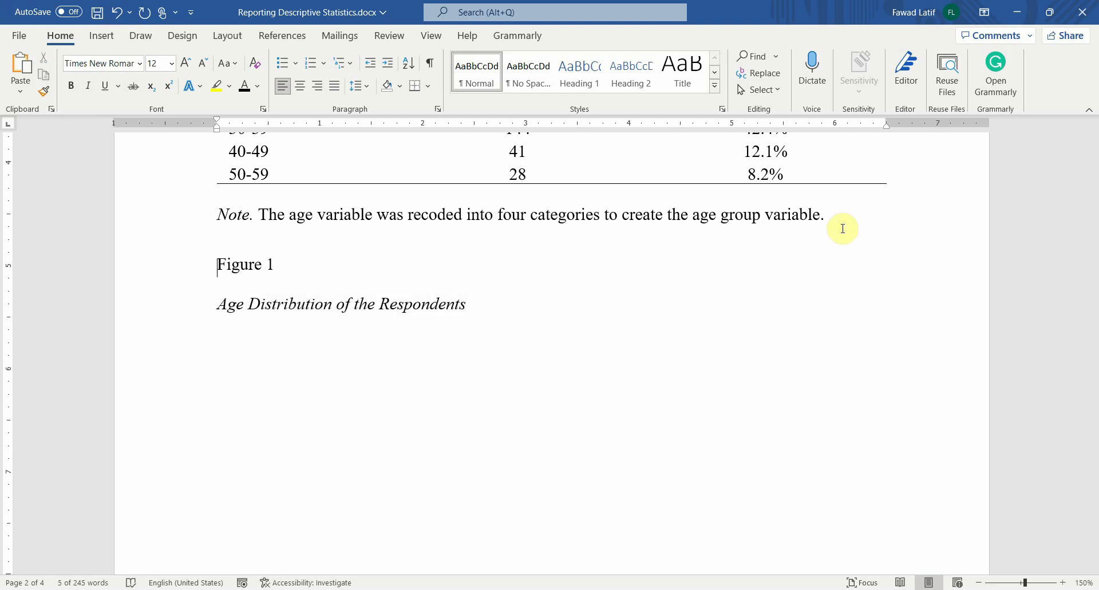
pyautogui.hotkey('shift', 'Down')
pyautogui.hotkey('ctrl', 'b')
pyautogui.click(842, 229)
pyautogui.scroll(-8, 840, 228)
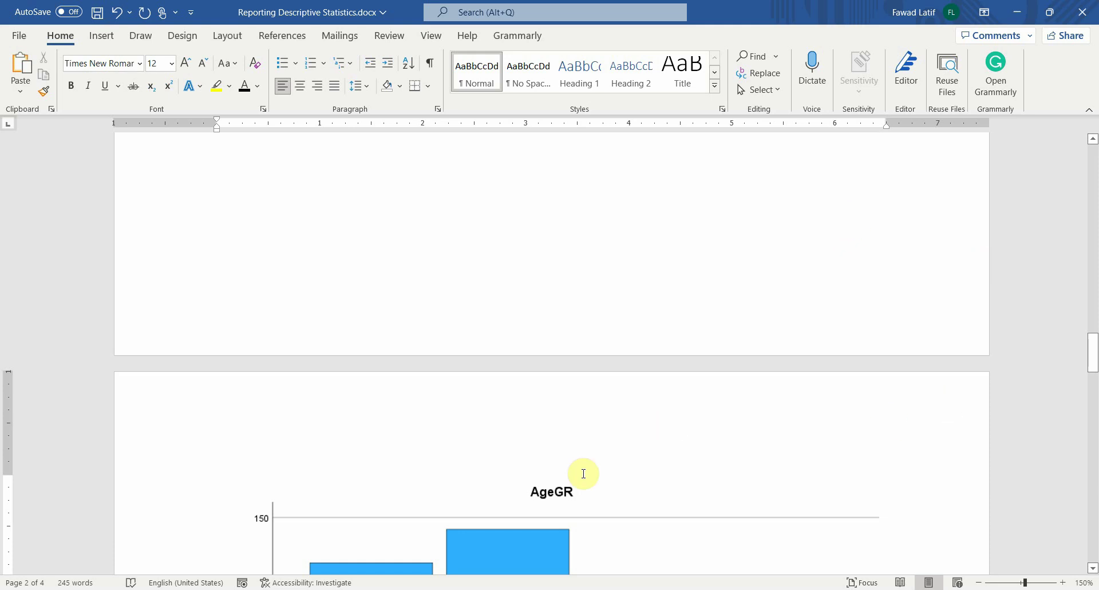
# - Shrink the AgeGR chart and centre it on the page beneath the Figure 1 caption
pyautogui.click(506, 513)
pyautogui.moveTo(217, 474); pyautogui.dragTo(454, 581)
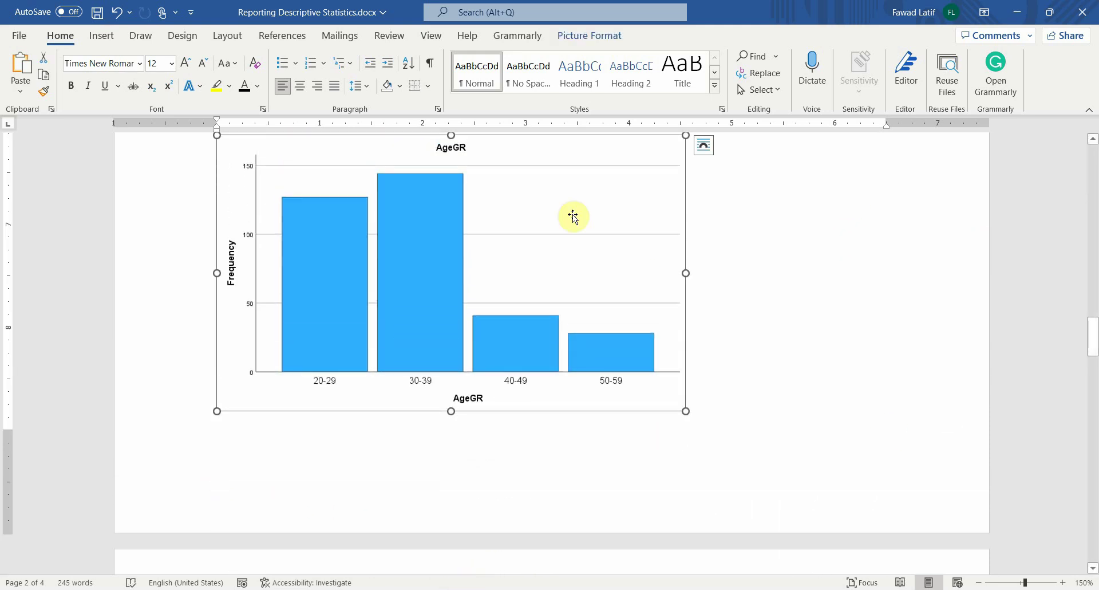
pyautogui.click(300, 84)
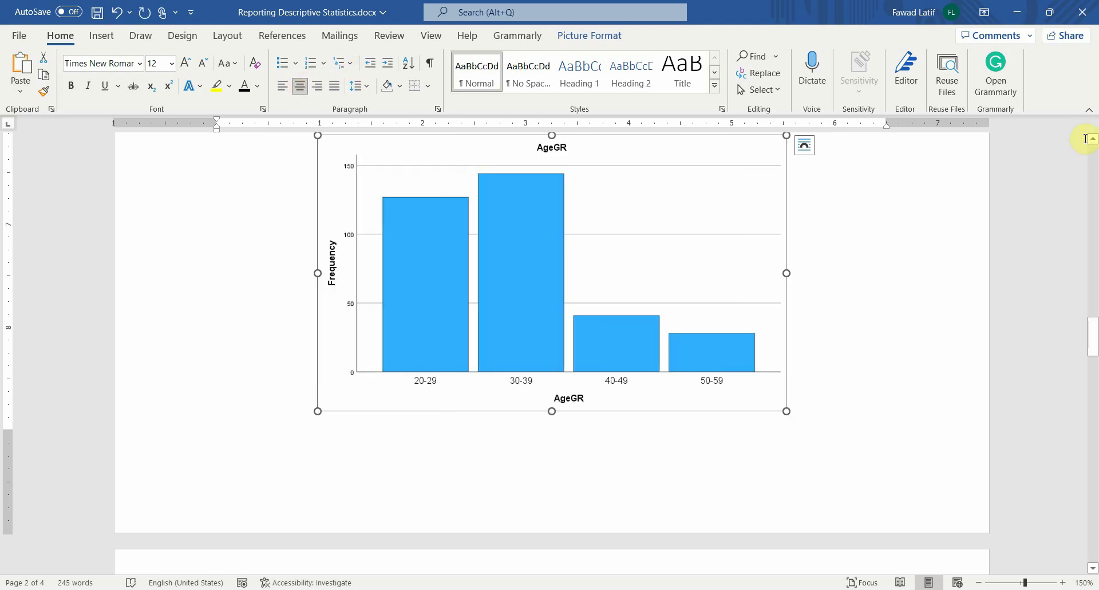
pyautogui.scroll(5, 1093, 137)
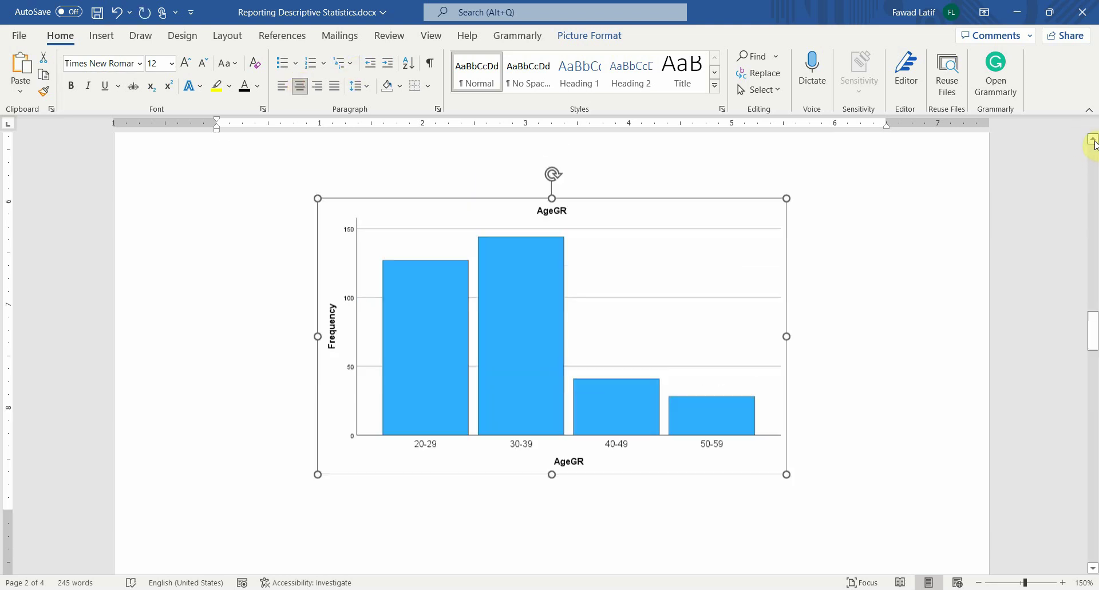
pyautogui.click(686, 213)
pyautogui.press('Up')
pyautogui.press('Up')
pyautogui.press('Up')
pyautogui.press('Up')
pyautogui.press('Up')
pyautogui.press('Up')
pyautogui.press('Up')
pyautogui.press('Up')
pyautogui.press('Up')
pyautogui.press('Up')
pyautogui.press('Up')
pyautogui.press('Up')
pyautogui.press('Up')
pyautogui.press('Up')
pyautogui.press('Up')
pyautogui.press('Up')
pyautogui.press('Up')
pyautogui.press('Up')
pyautogui.press('Up')
pyautogui.press('Up')
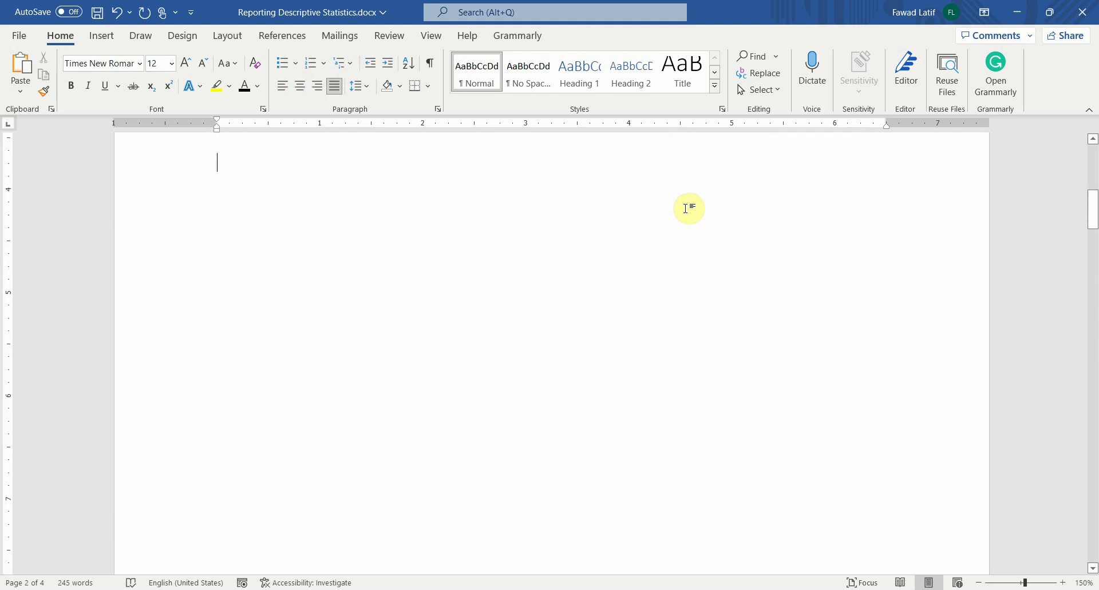
pyautogui.press('Home')
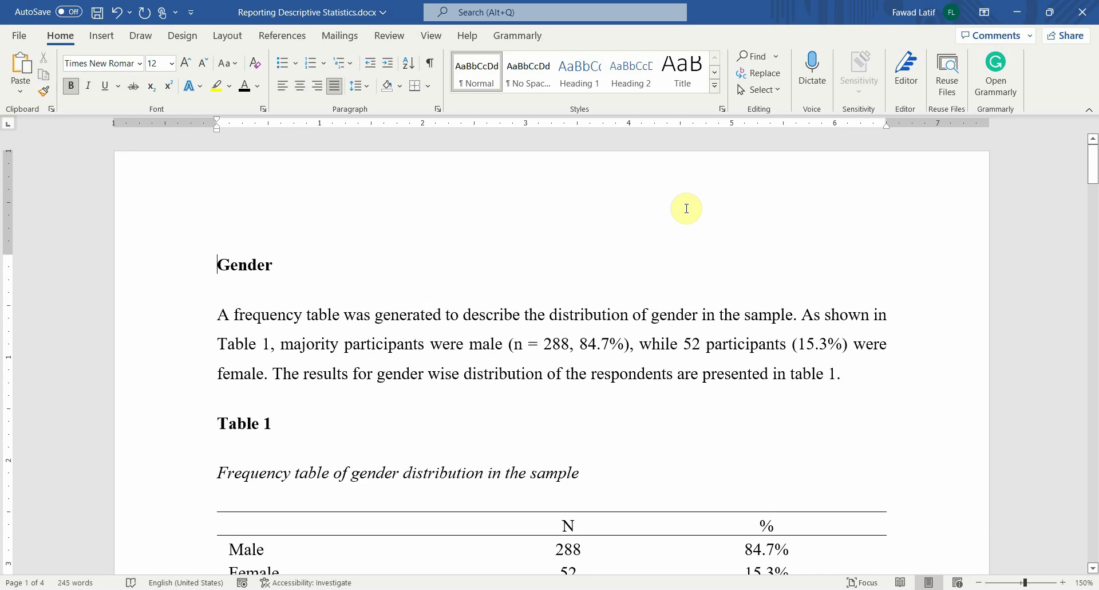